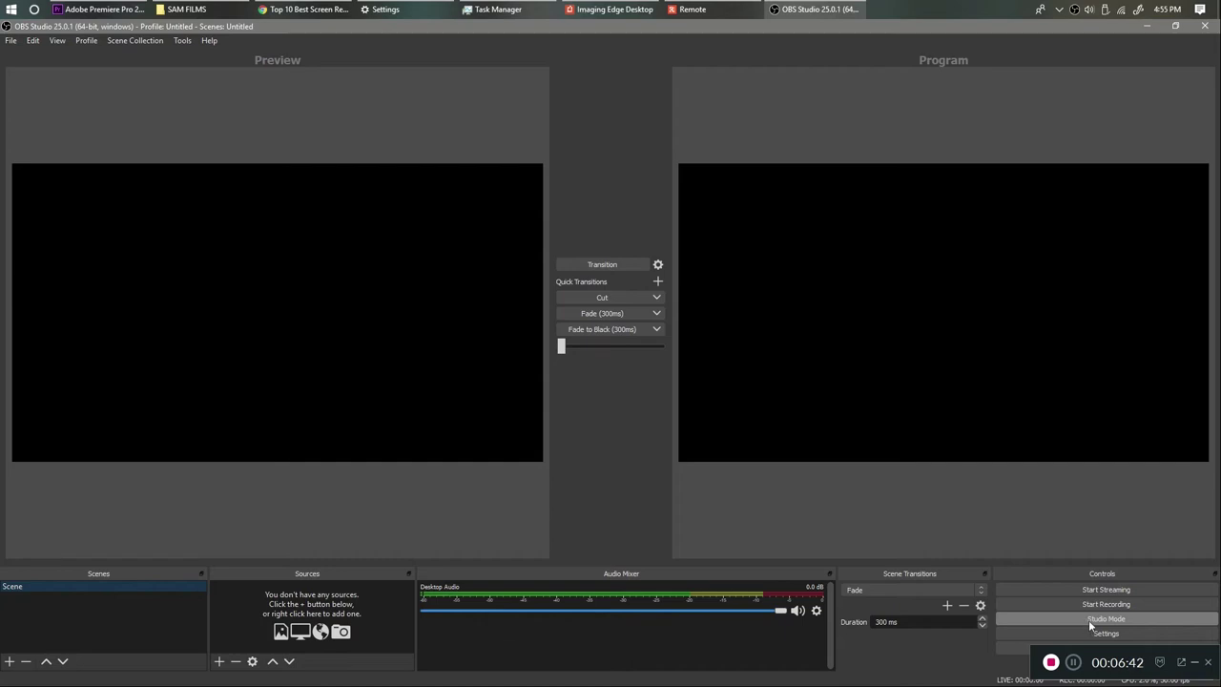
# Switch Studio Mode off and back on
pyautogui.click(1094, 621)
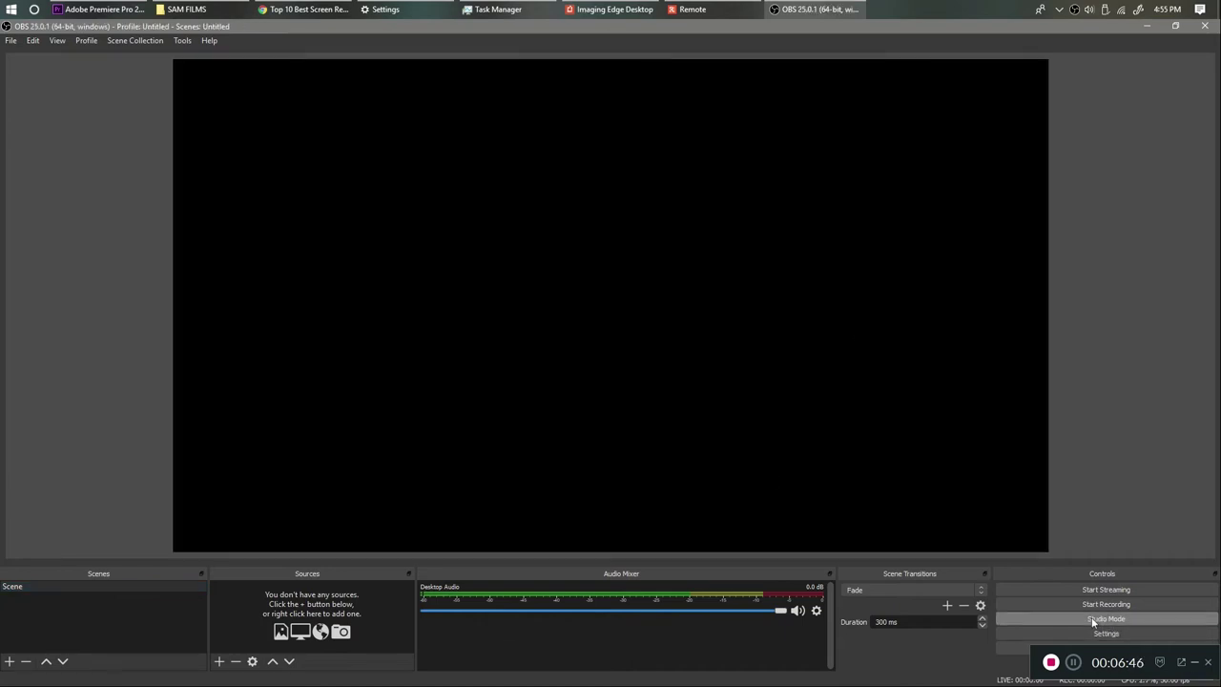
pyautogui.click(1094, 621)
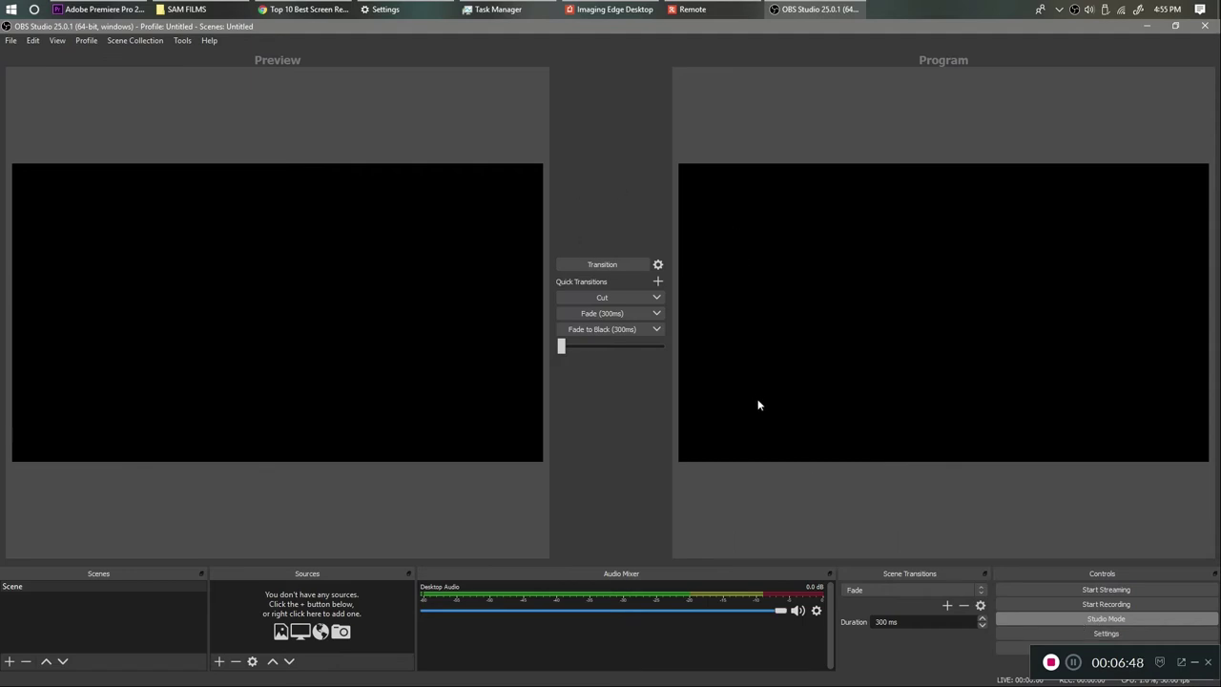
# Restore the OBS window to its smaller floating size and reposition it over the desktop
pyautogui.click(1175, 26)
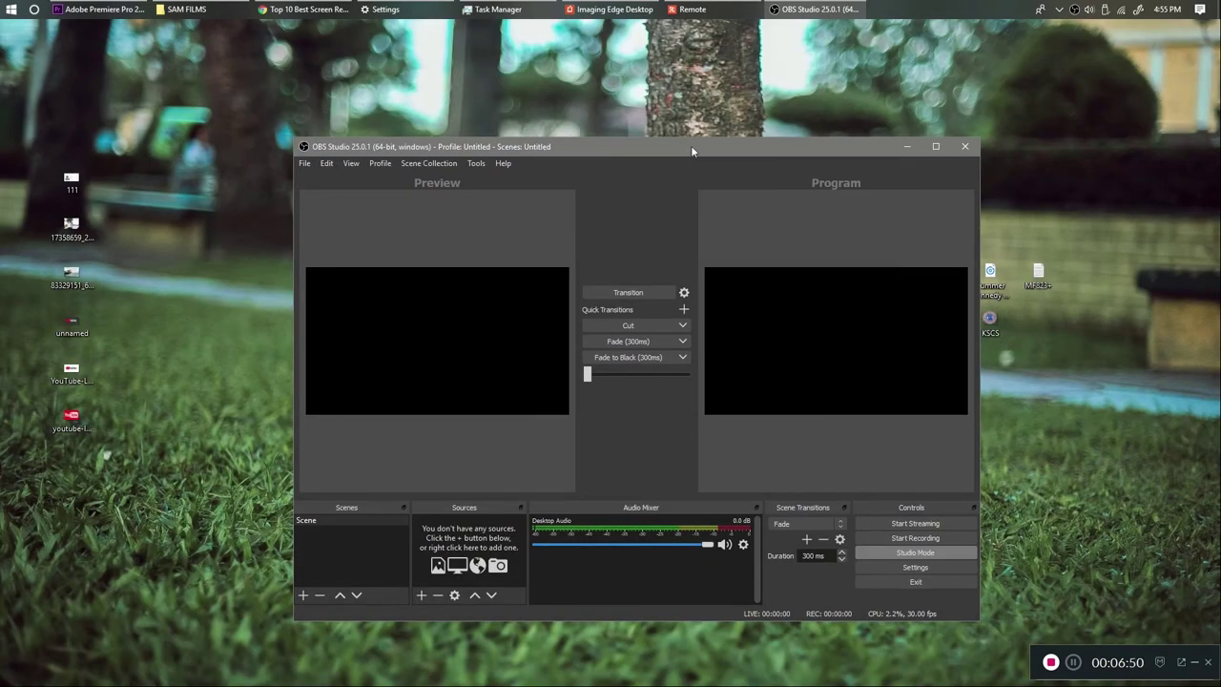
pyautogui.moveTo(691, 147); pyautogui.dragTo(665, 93)
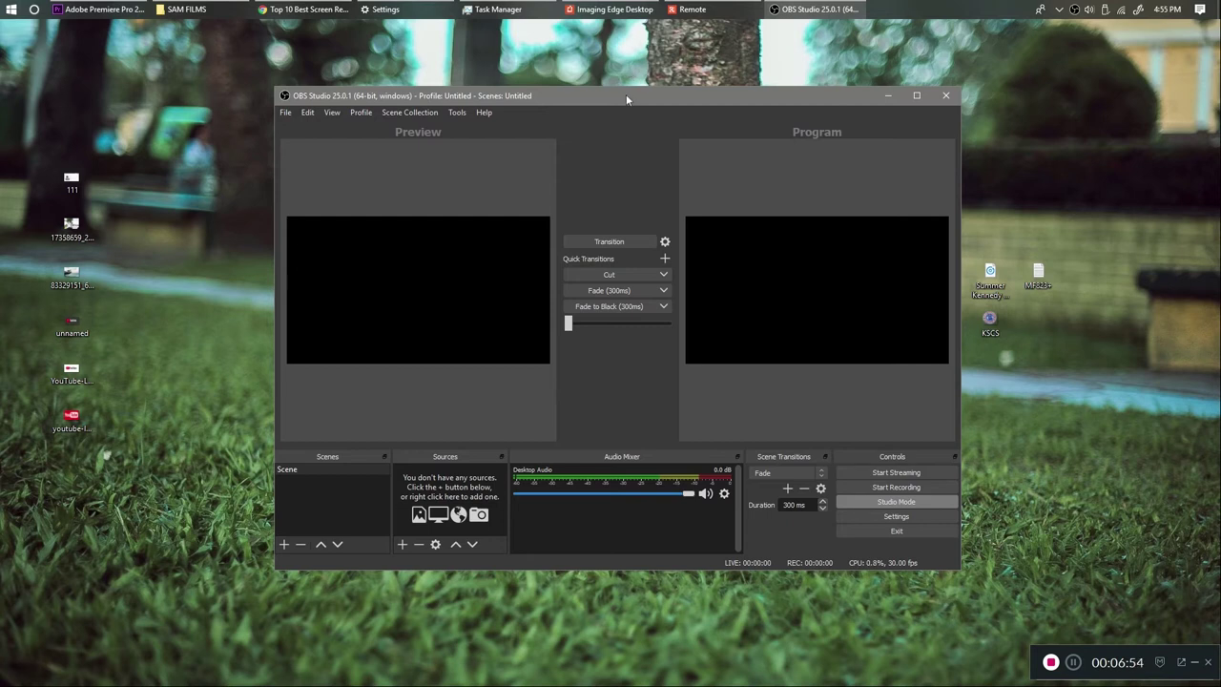
pyautogui.moveTo(666, 102); pyautogui.dragTo(679, 107)
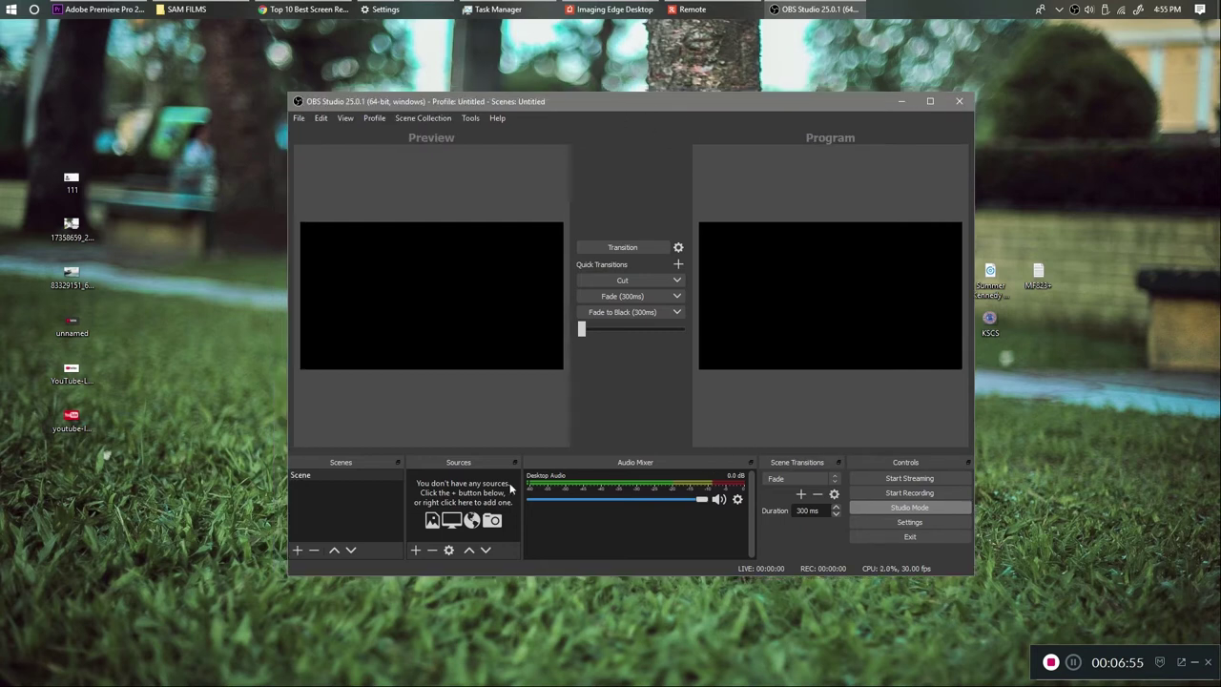
# Add a new Display Capture source named DESKTOP VIEW to the scene
pyautogui.click(416, 550)
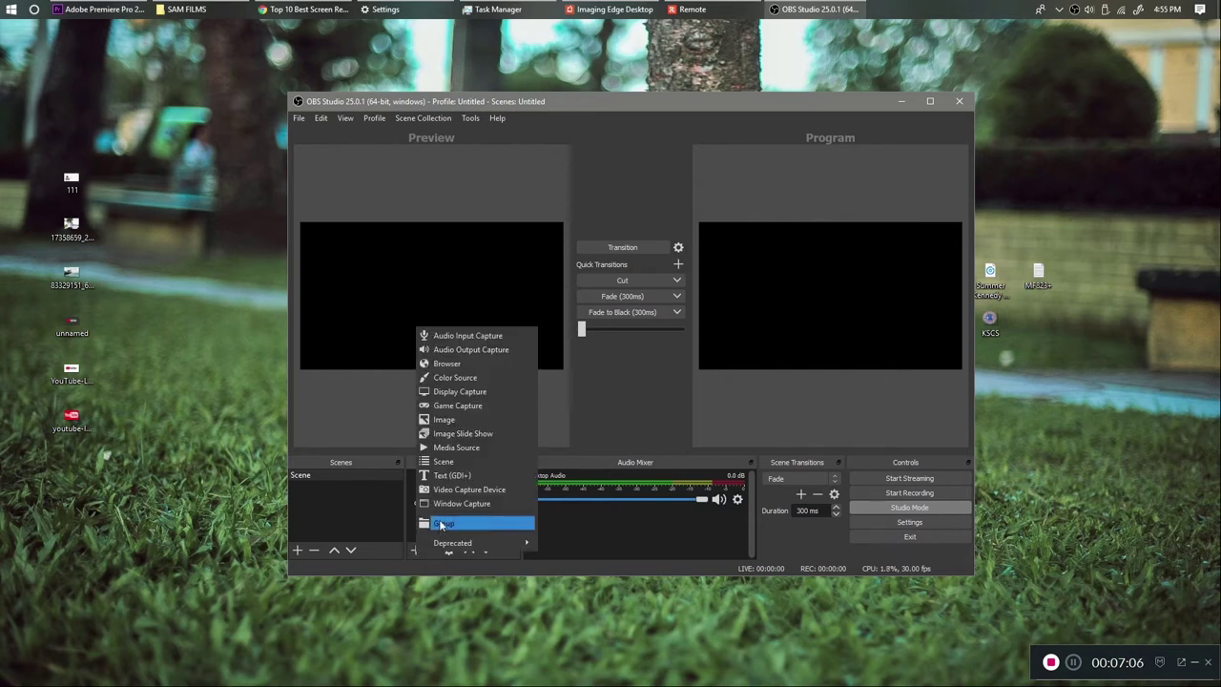
pyautogui.click(457, 392)
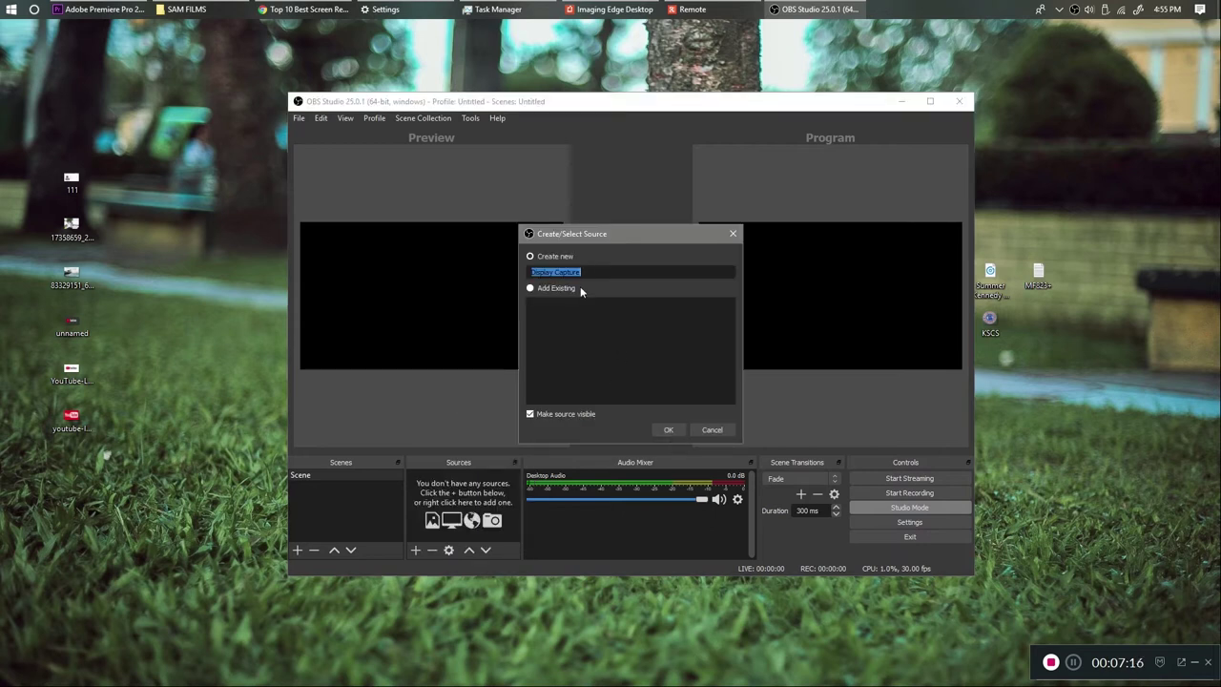
pyautogui.press('BackSpace')
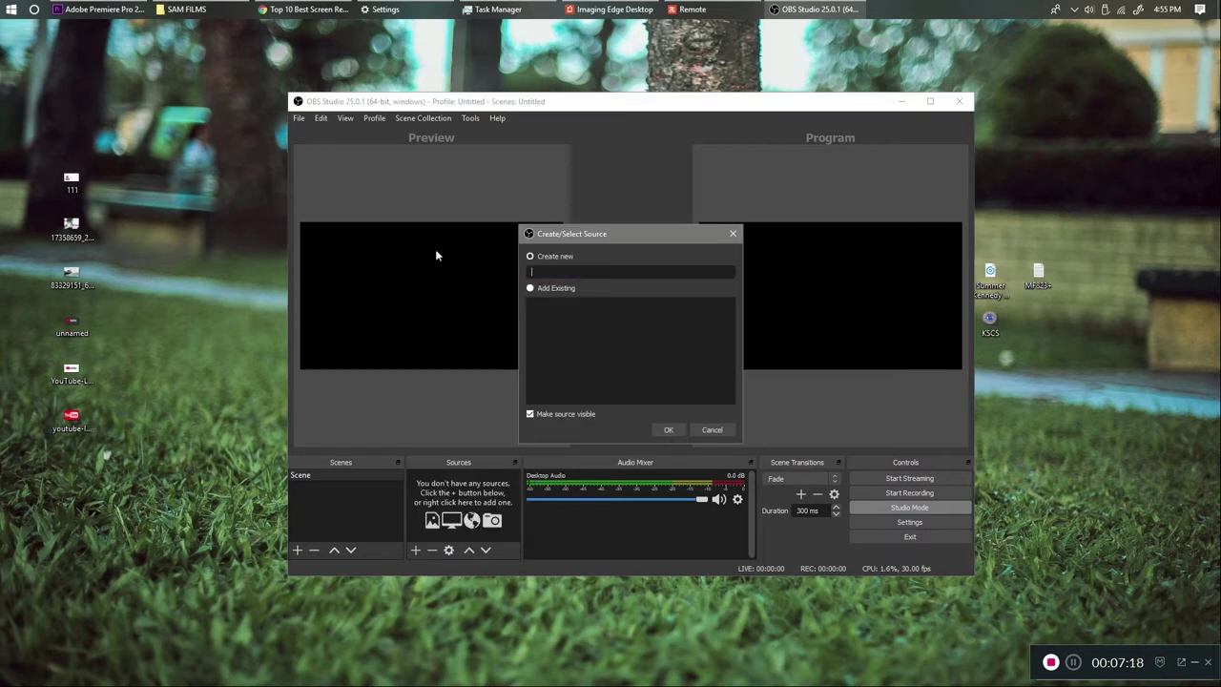
pyautogui.write('M')
pyautogui.press('BackSpace')
pyautogui.write('DESK')
pyautogui.press('BackSpace')
pyautogui.press('BackSpace')
pyautogui.write('SKTOP VIEW')
pyautogui.click(675, 430)
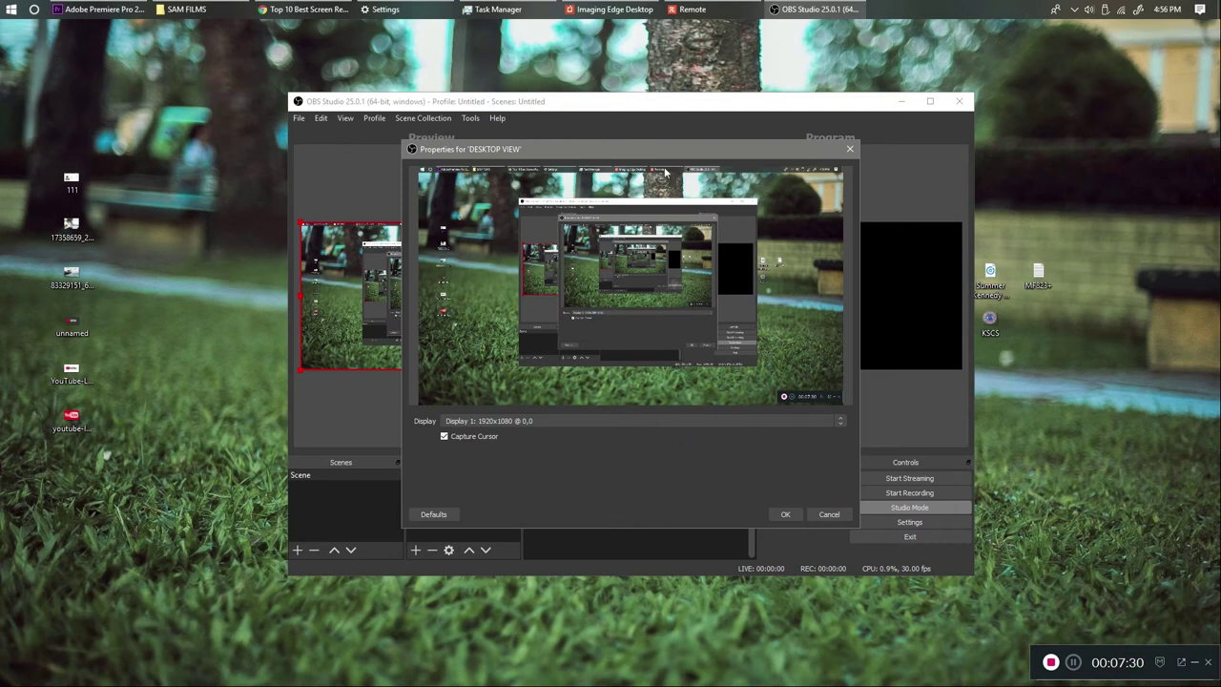
# Set DESKTOP VIEW to capture Display 1: 1920x1080 and accept its properties
pyautogui.click(613, 420)
pyautogui.click(536, 427)
pyautogui.click(785, 514)
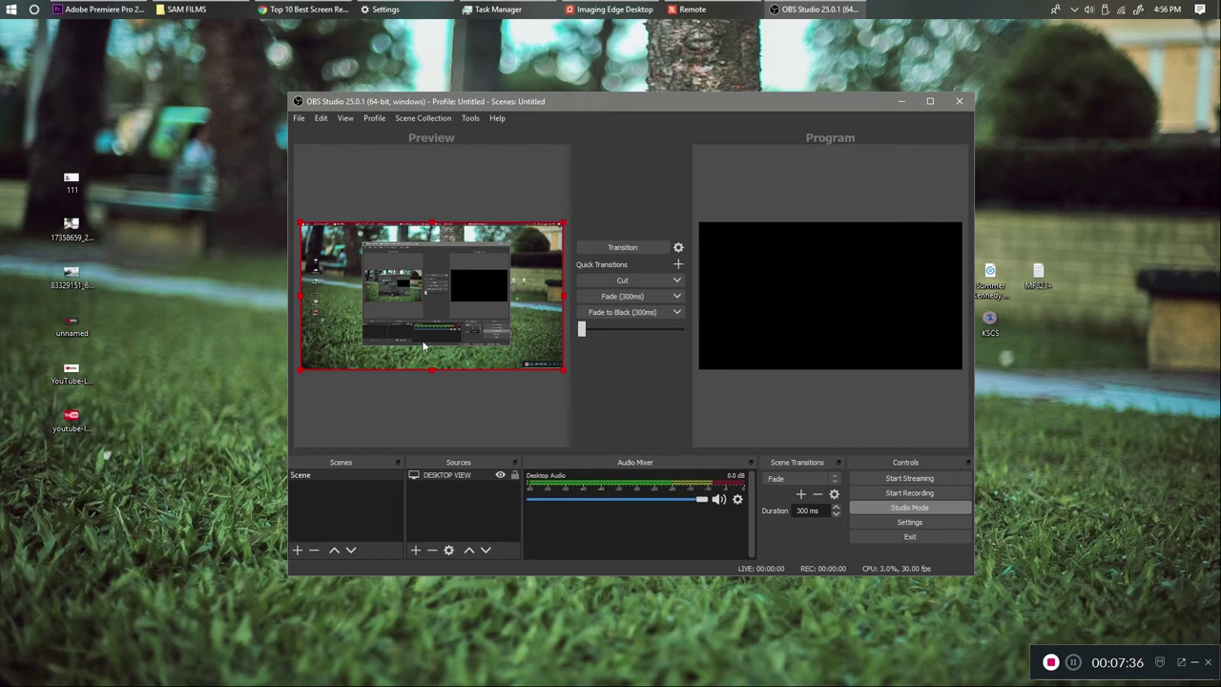
# Add a new Window Capture source named A6300 CAMERA to the scene
pyautogui.click(416, 550)
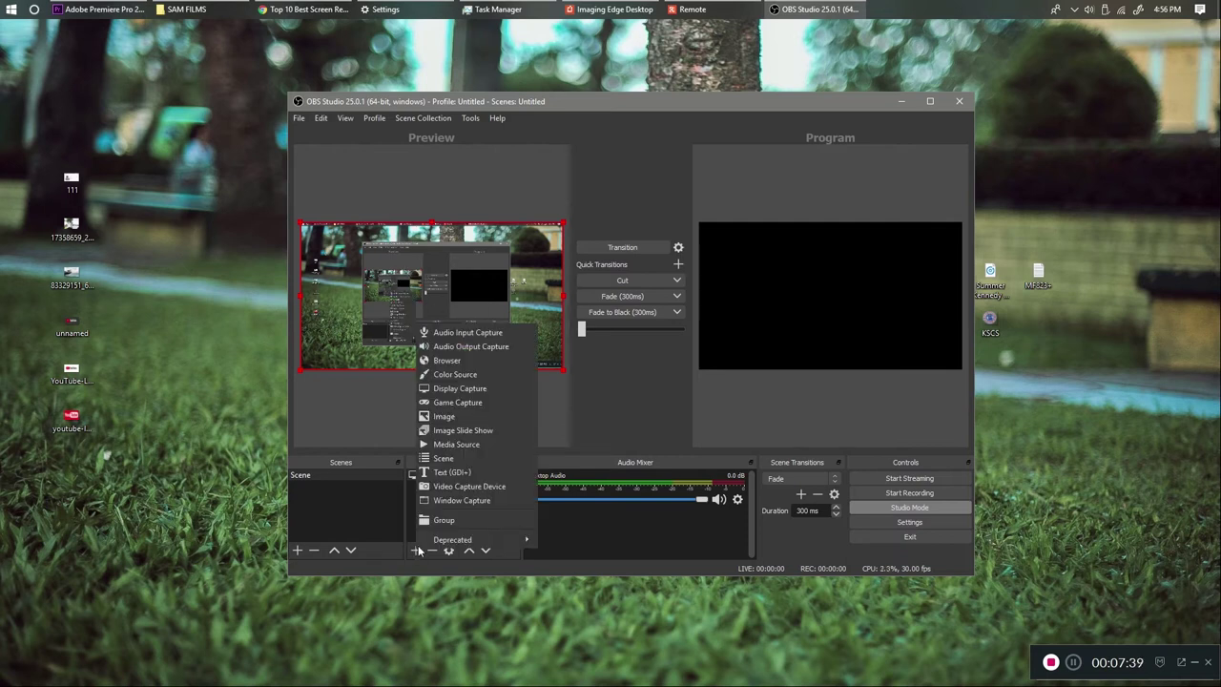
pyautogui.click(444, 501)
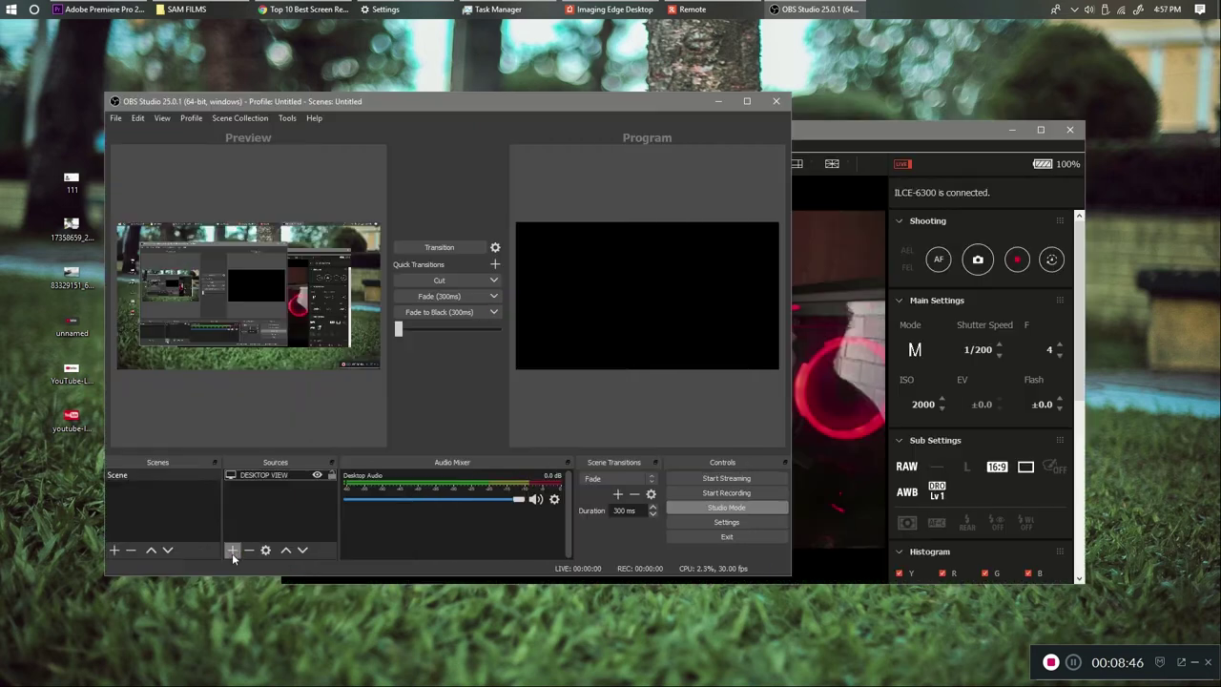
pyautogui.click(233, 550)
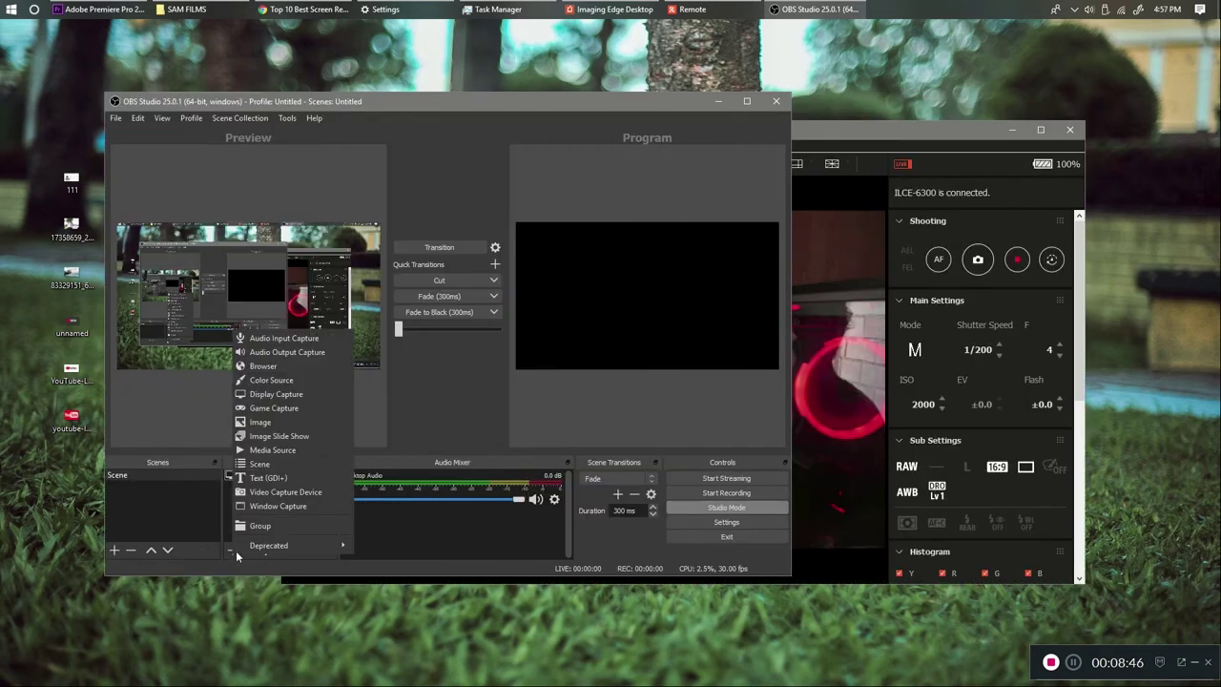
pyautogui.click(267, 506)
pyautogui.write('A6300 CAMERA')
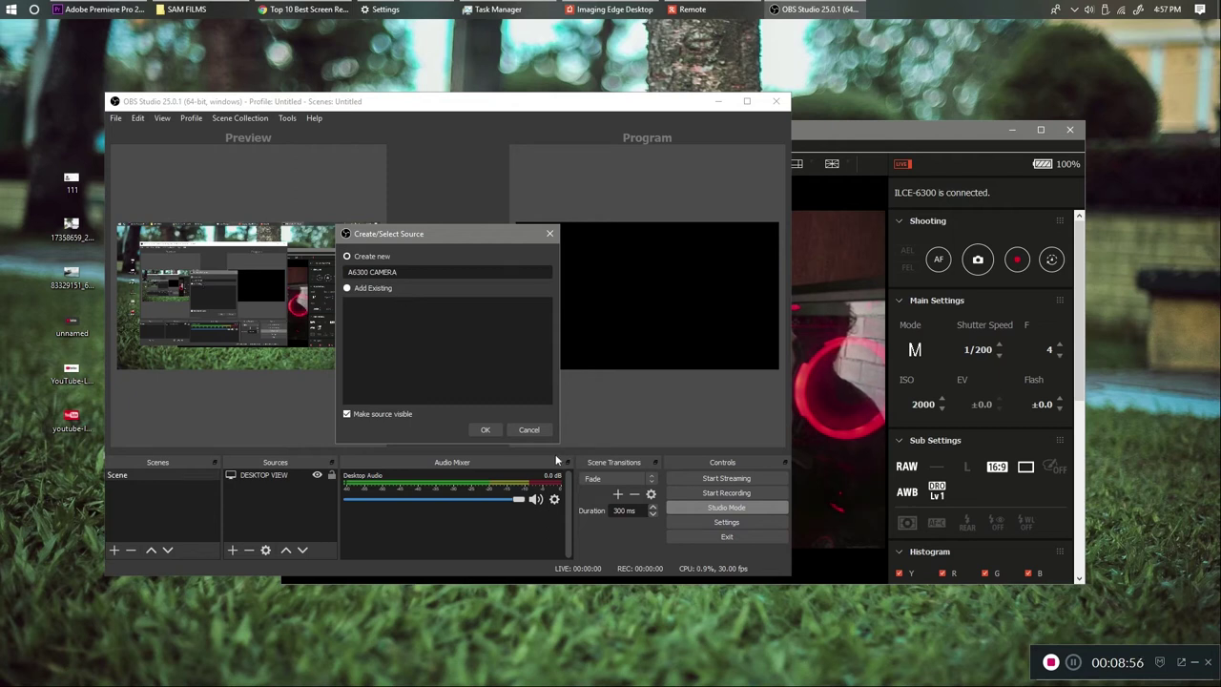
pyautogui.click(485, 429)
# Set the A6300 CAMERA source to capture the [Remote.exe]: Remote window and accept its properties
pyautogui.moveTo(513, 152); pyautogui.dragTo(769, 127)
pyautogui.click(625, 395)
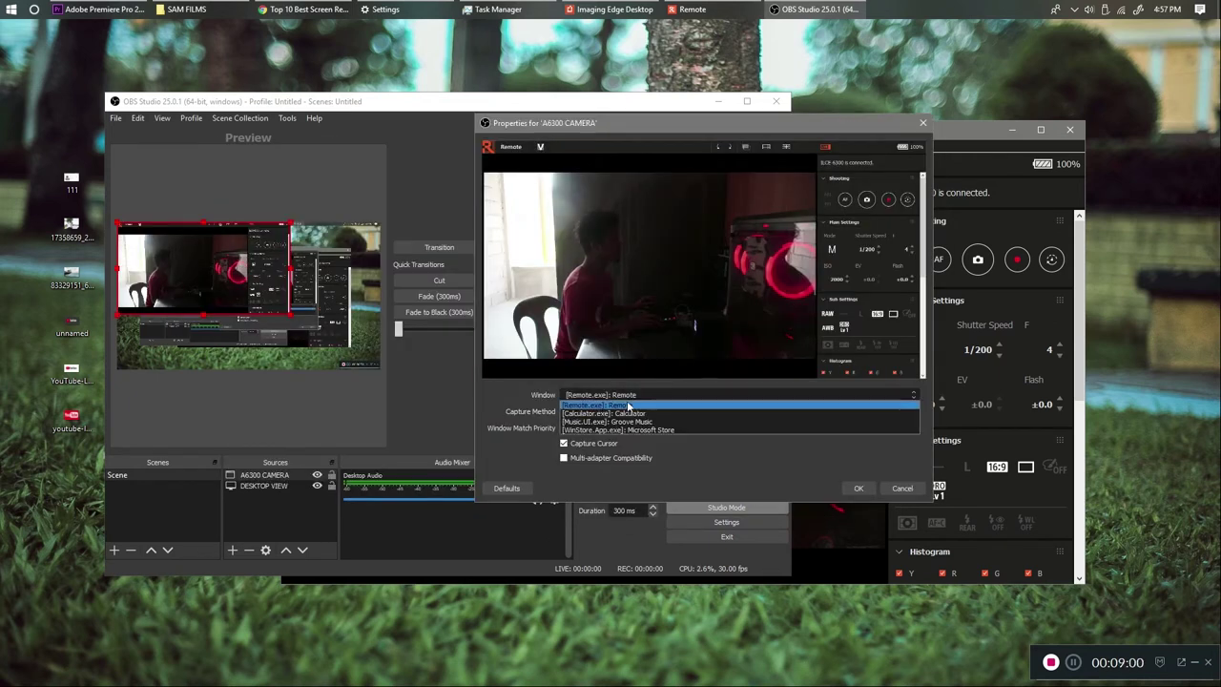
pyautogui.click(626, 411)
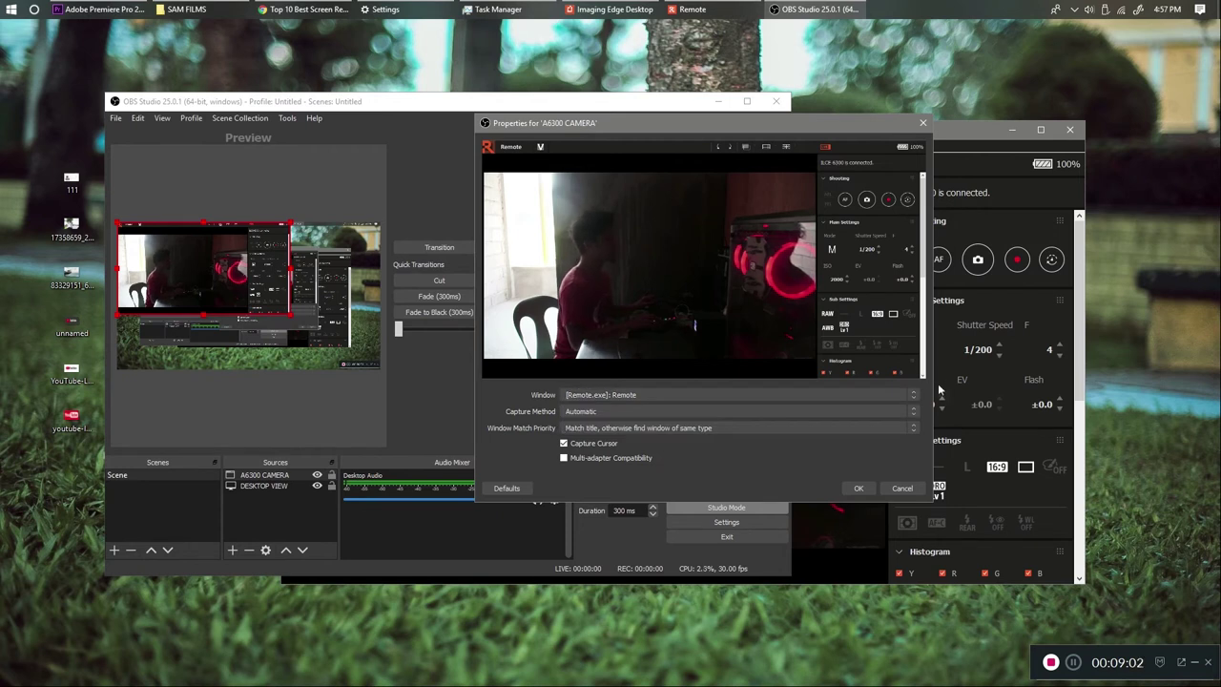
pyautogui.click(858, 487)
# Shrink the A6300 CAMERA source and place it in the lower-right corner of the preview canvas
pyautogui.moveTo(233, 296); pyautogui.dragTo(299, 333)
pyautogui.click(263, 486)
pyautogui.click(203, 273)
pyautogui.moveTo(191, 269); pyautogui.dragTo(365, 347)
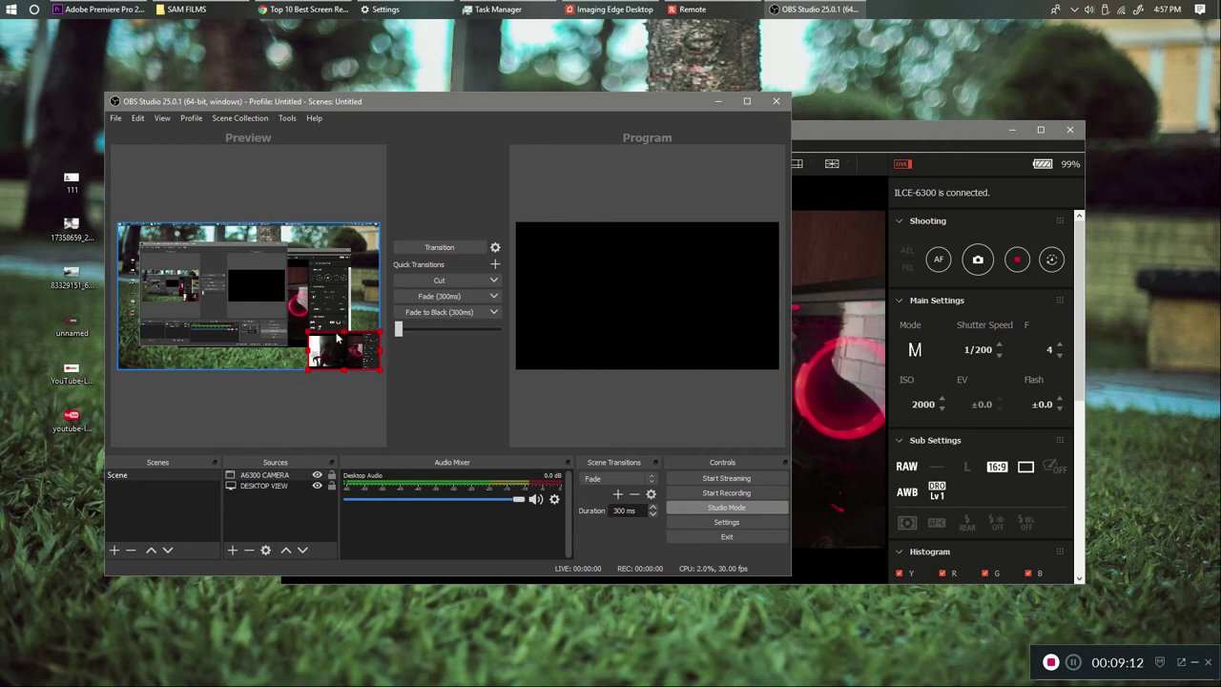
pyautogui.moveTo(194, 291)
pyautogui.mouseDown()
pyautogui.moveTo(203, 298)
pyautogui.moveTo(196, 290)
pyautogui.mouseUp()
pyautogui.click(323, 349)
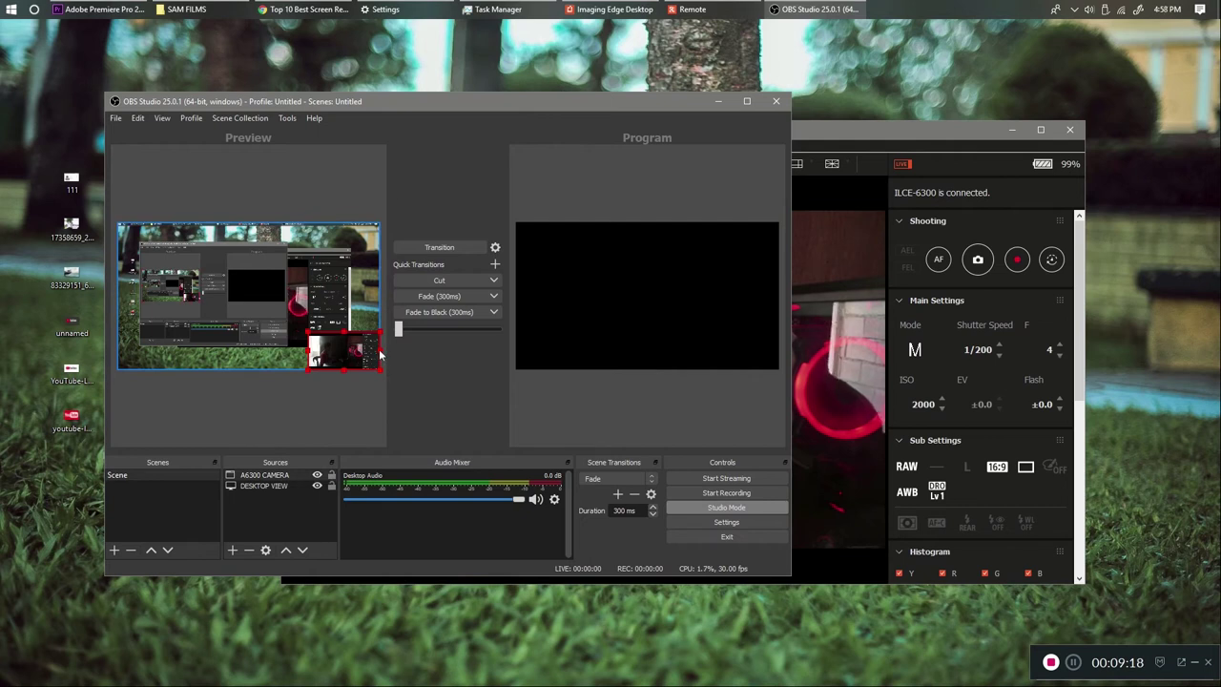
# Enlarge the A6300 CAMERA source and crop away the Remote settings panel and the black bars above and below the camera picture
pyautogui.moveTo(309, 334); pyautogui.dragTo(152, 246)
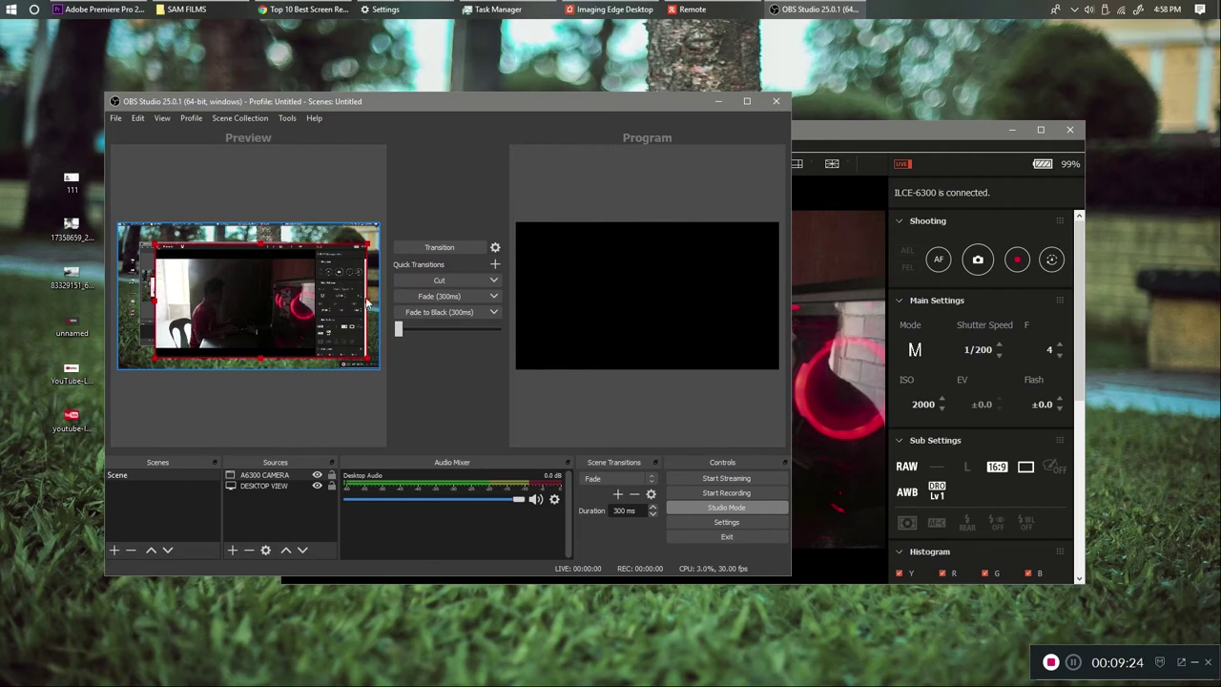
pyautogui.moveTo(368, 304); pyautogui.dragTo(349, 305)
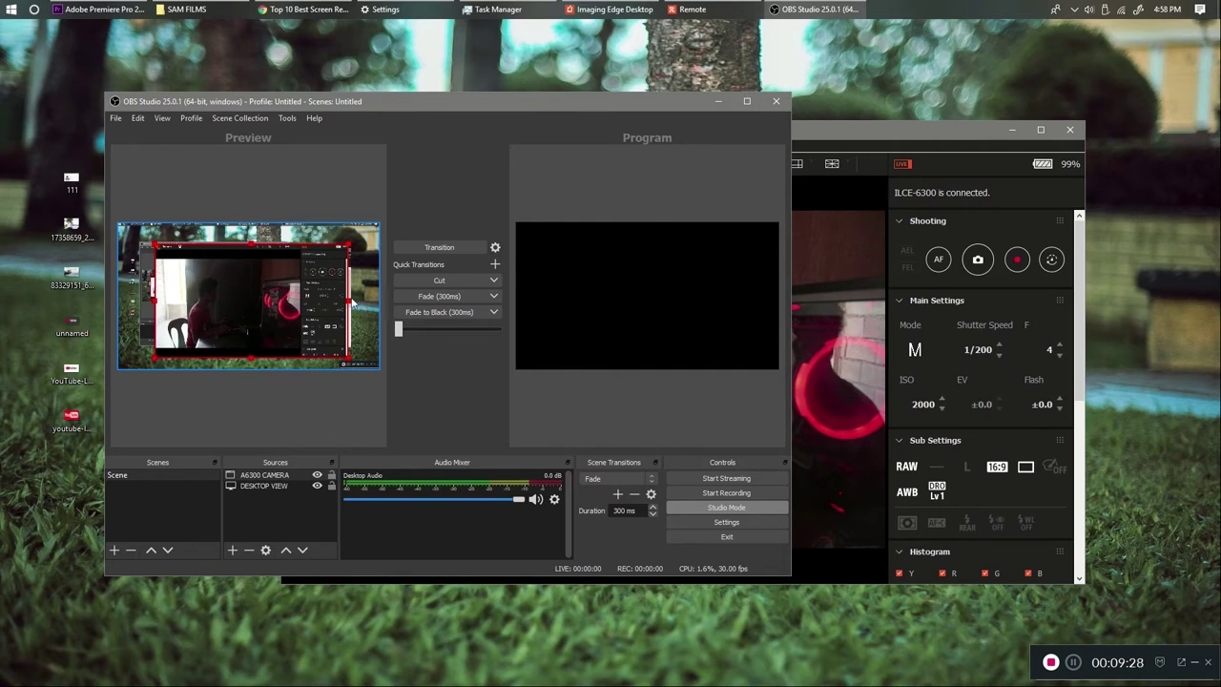
pyautogui.click(361, 305)
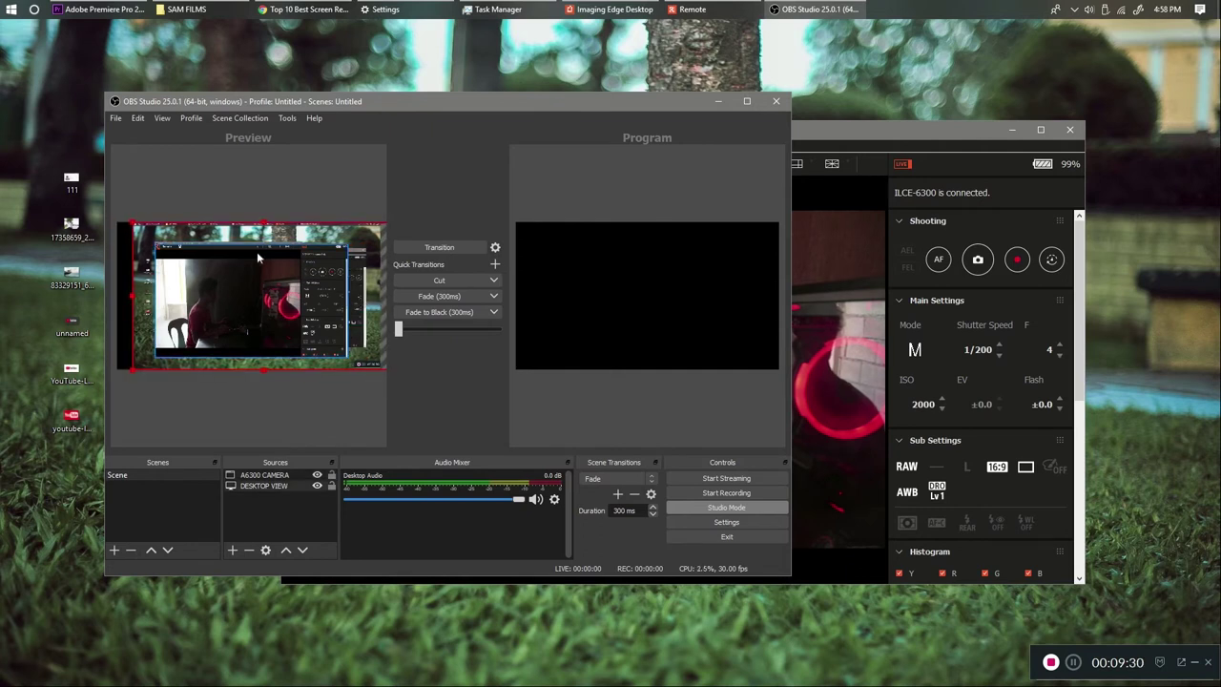
pyautogui.moveTo(361, 305); pyautogui.dragTo(301, 304)
pyautogui.click(343, 309)
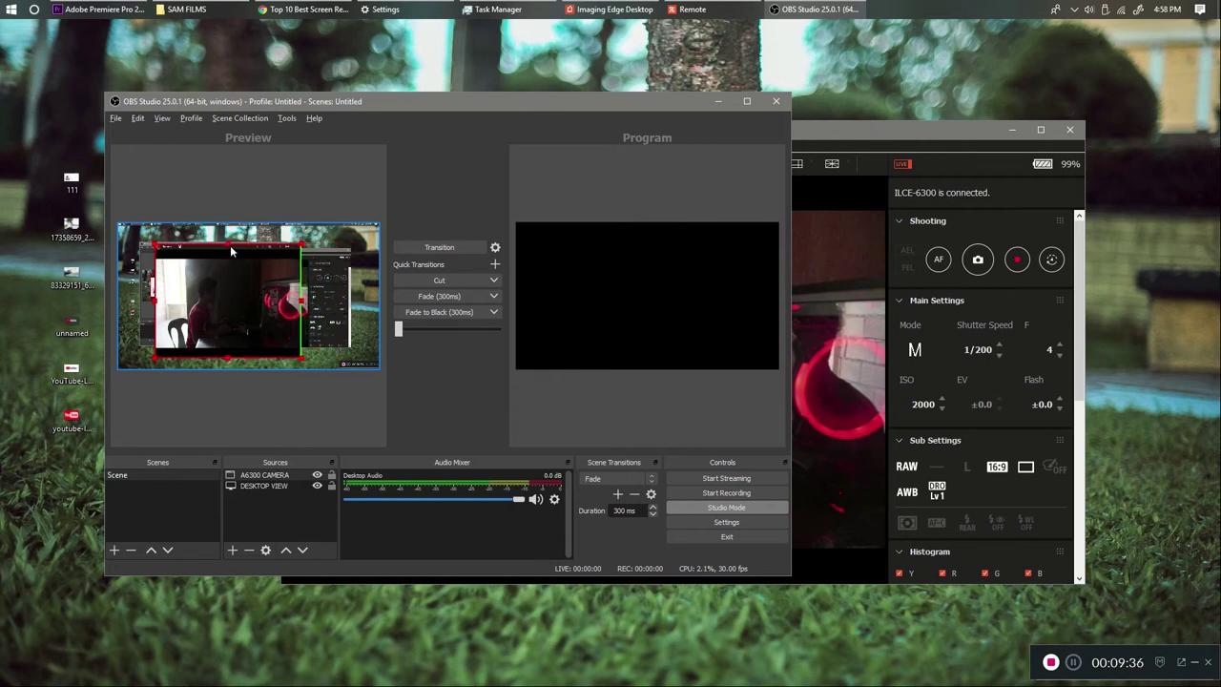
pyautogui.moveTo(228, 243); pyautogui.dragTo(231, 258)
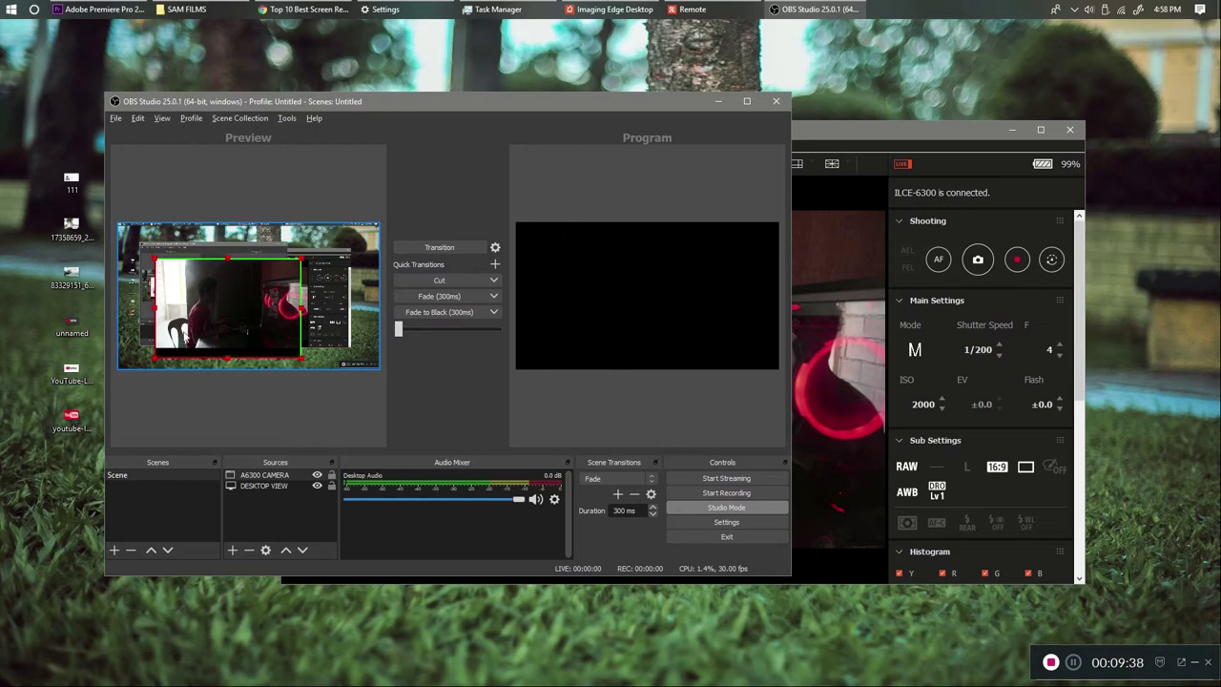
pyautogui.moveTo(227, 360); pyautogui.dragTo(229, 345)
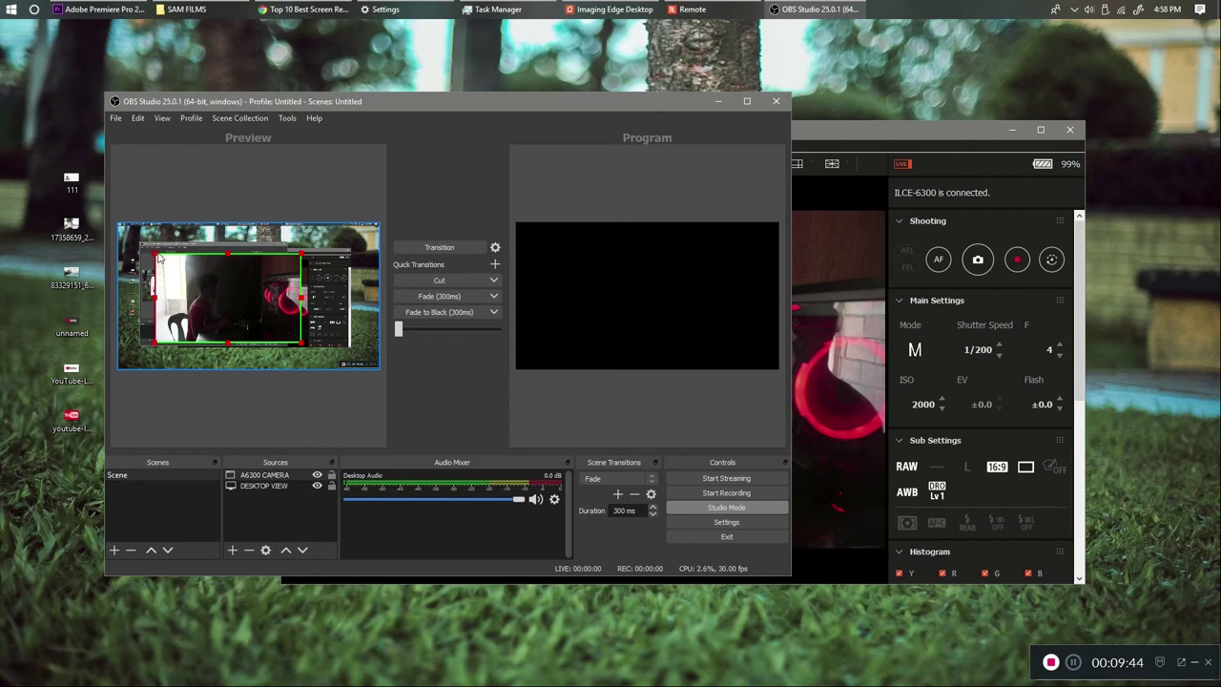
# Shrink the cropped camera picture into the canvas's lower-right corner and transition the preview to Program
pyautogui.moveTo(158, 257); pyautogui.dragTo(191, 280)
pyautogui.moveTo(268, 286); pyautogui.dragTo(294, 329)
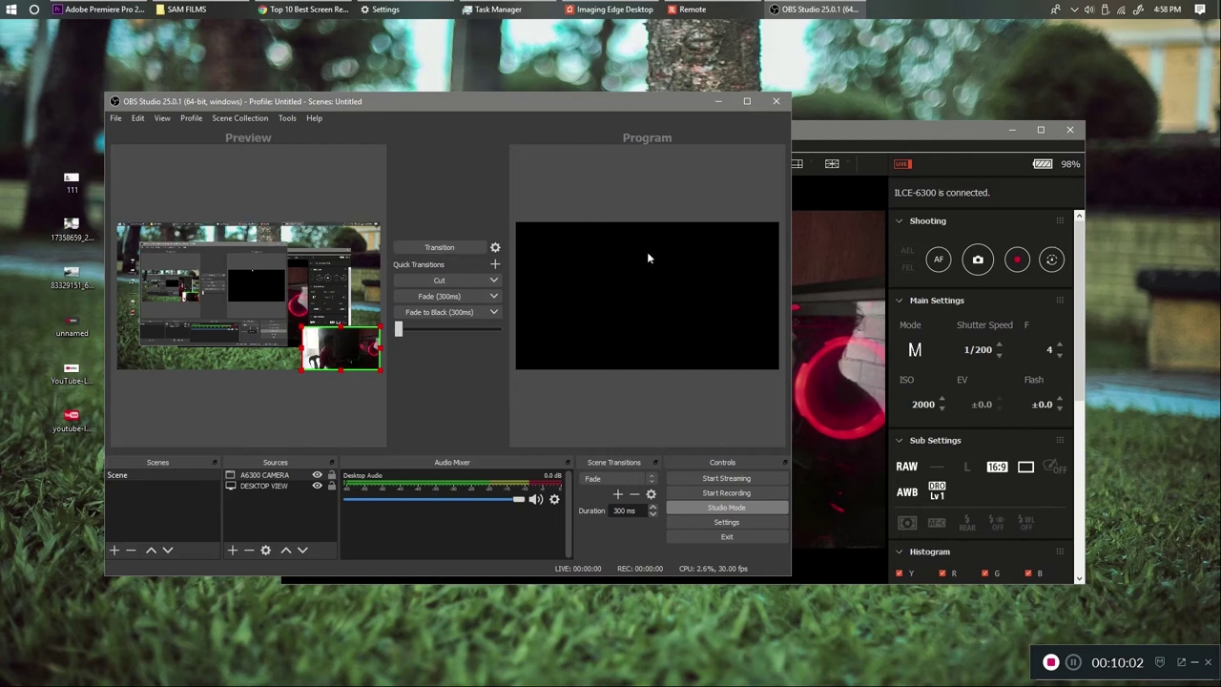
pyautogui.click(440, 249)
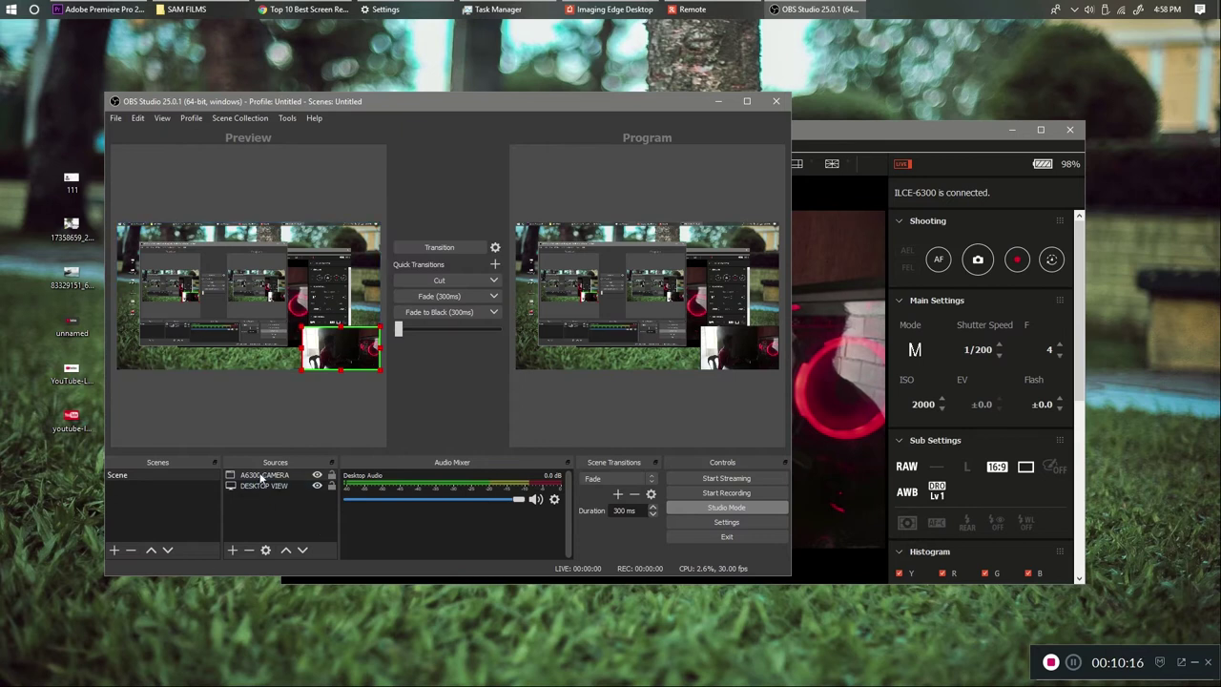
pyautogui.click(234, 550)
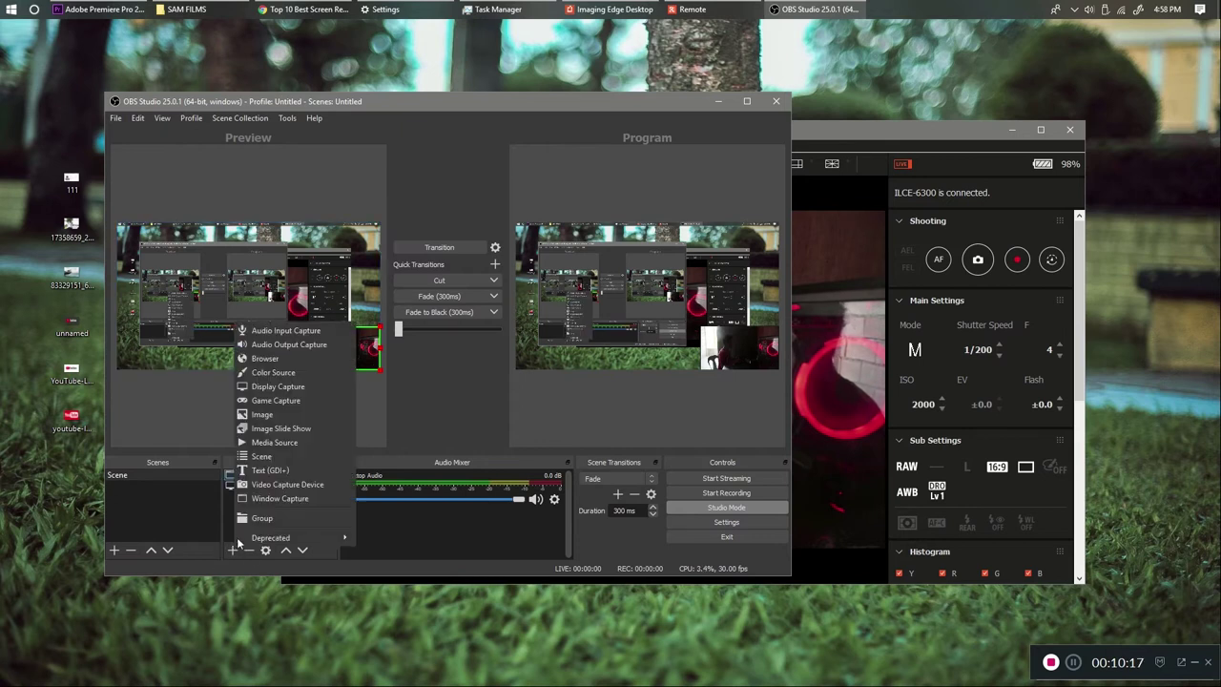
pyautogui.click(285, 332)
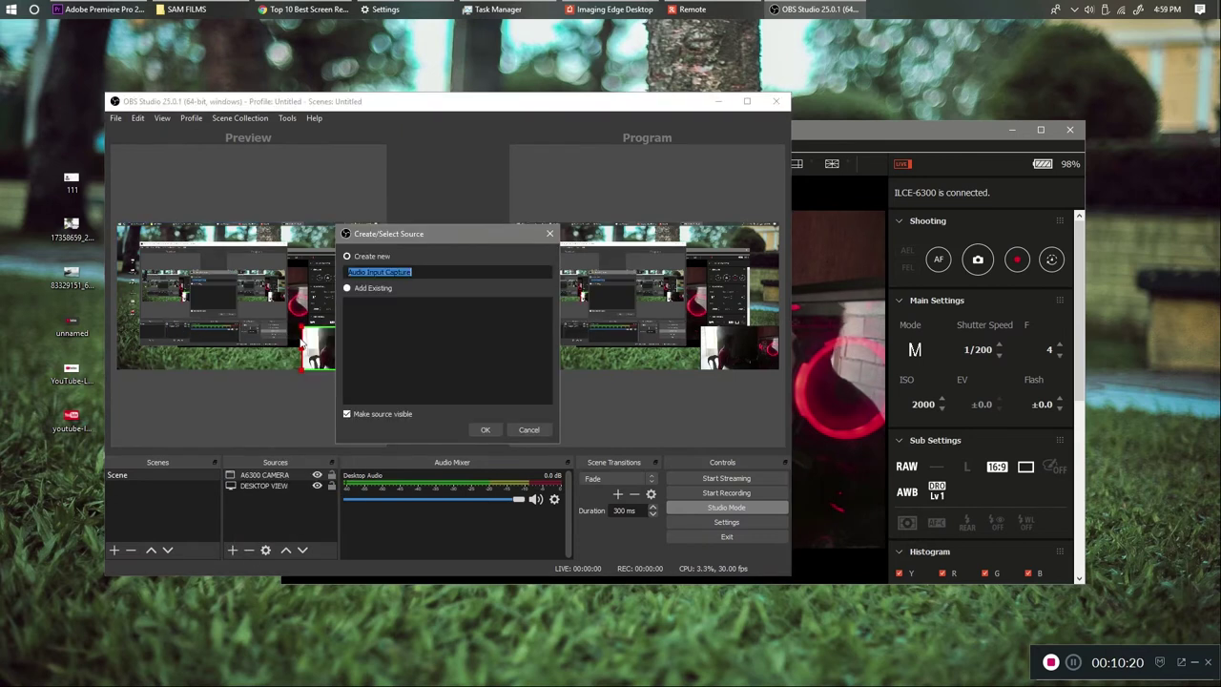
pyautogui.moveTo(412, 273); pyautogui.dragTo(347, 273)
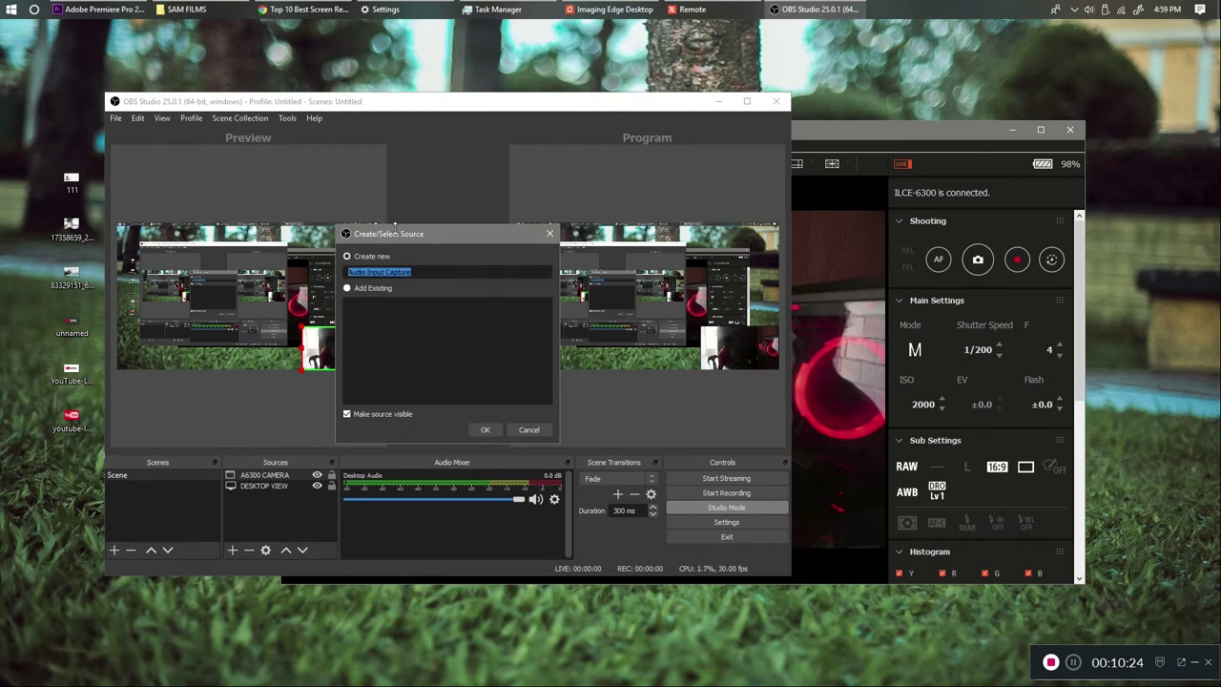
pyautogui.moveTo(402, 235); pyautogui.dragTo(518, 251)
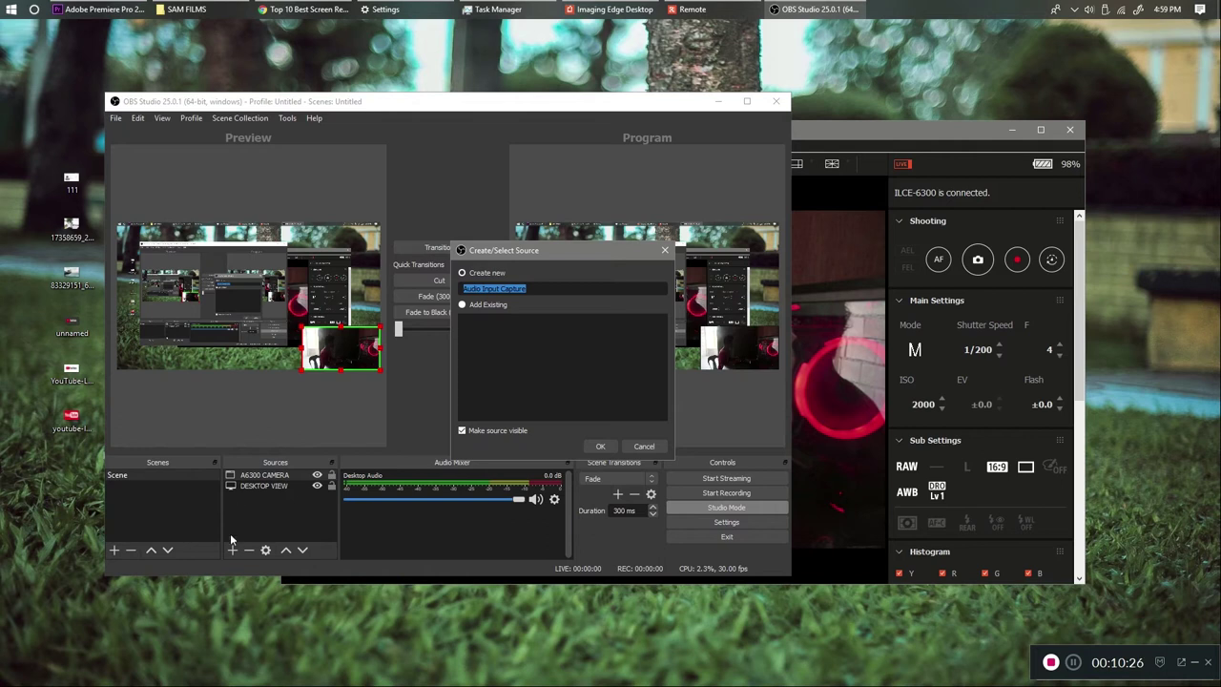
pyautogui.click(657, 448)
# Add an Audio Input Capture source named MICROPHONE that uses the Microphone (HUAWEI USB-C HEADSET) device
pyautogui.click(233, 551)
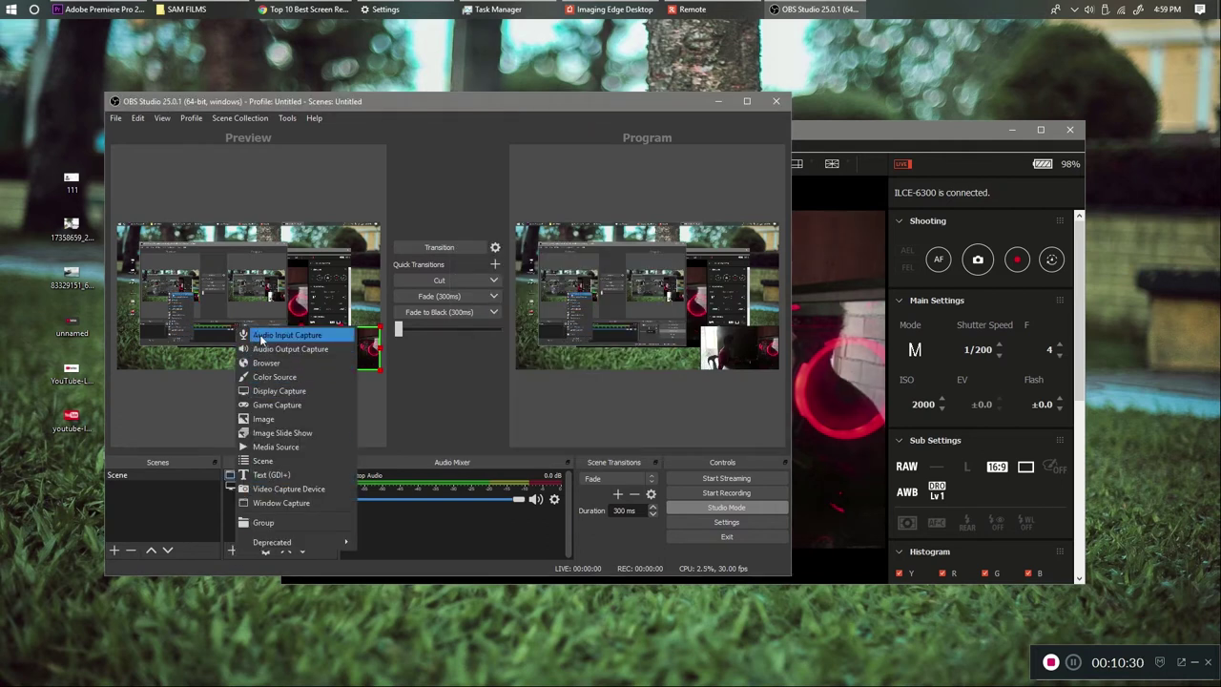
pyautogui.click(260, 339)
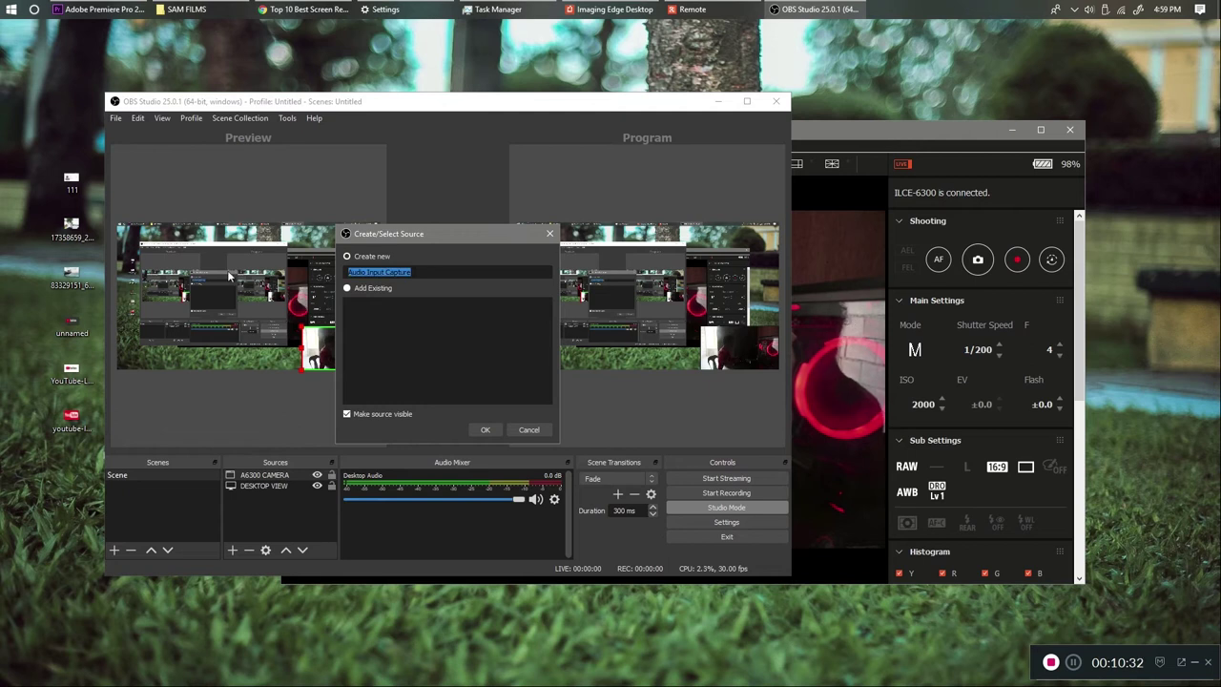
pyautogui.write('MICROPHONE')
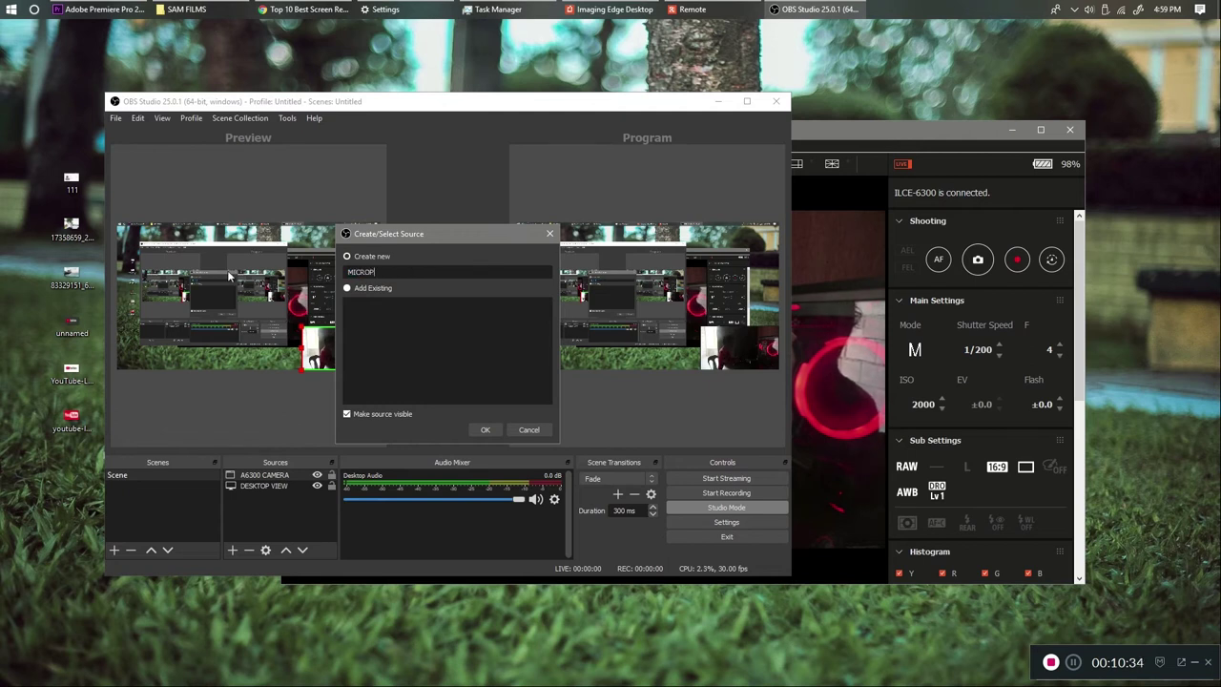
pyautogui.click(486, 430)
pyautogui.click(328, 178)
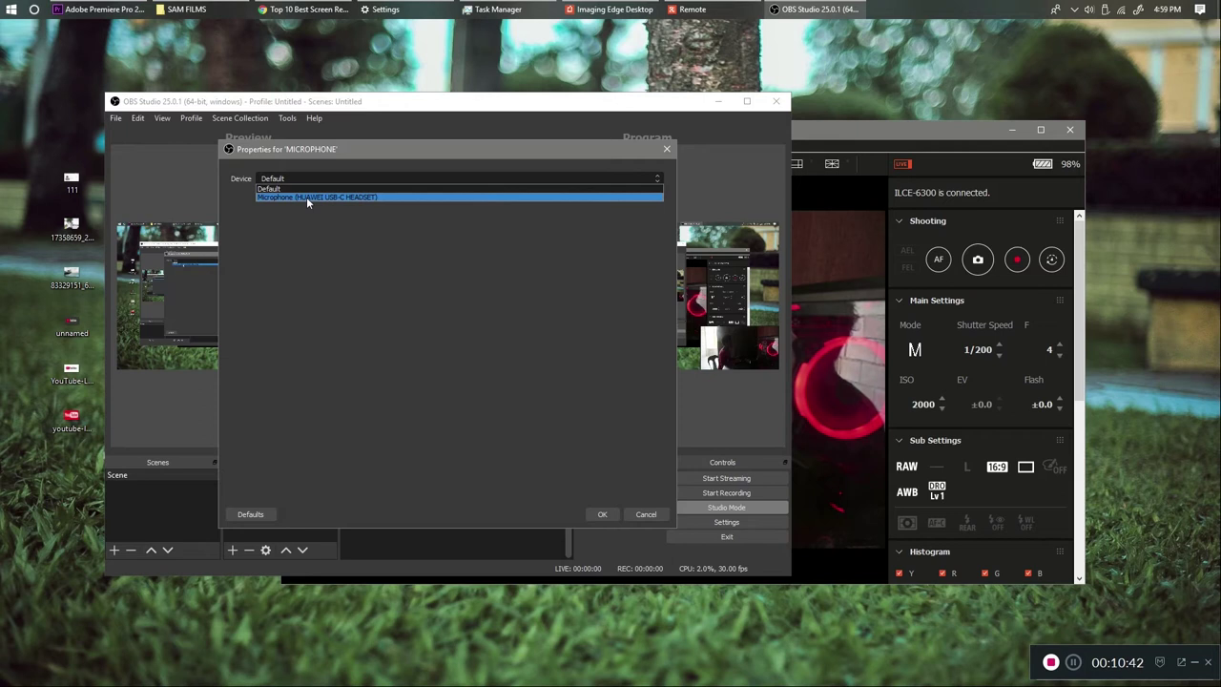
pyautogui.click(306, 196)
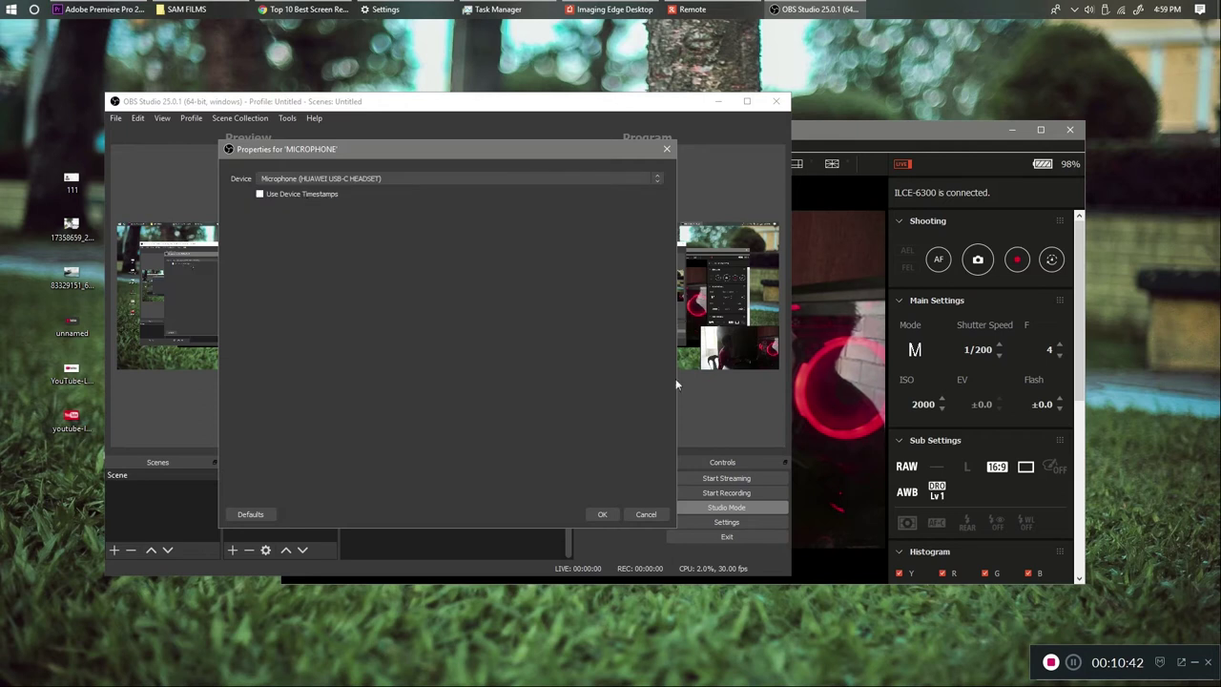
pyautogui.click(603, 514)
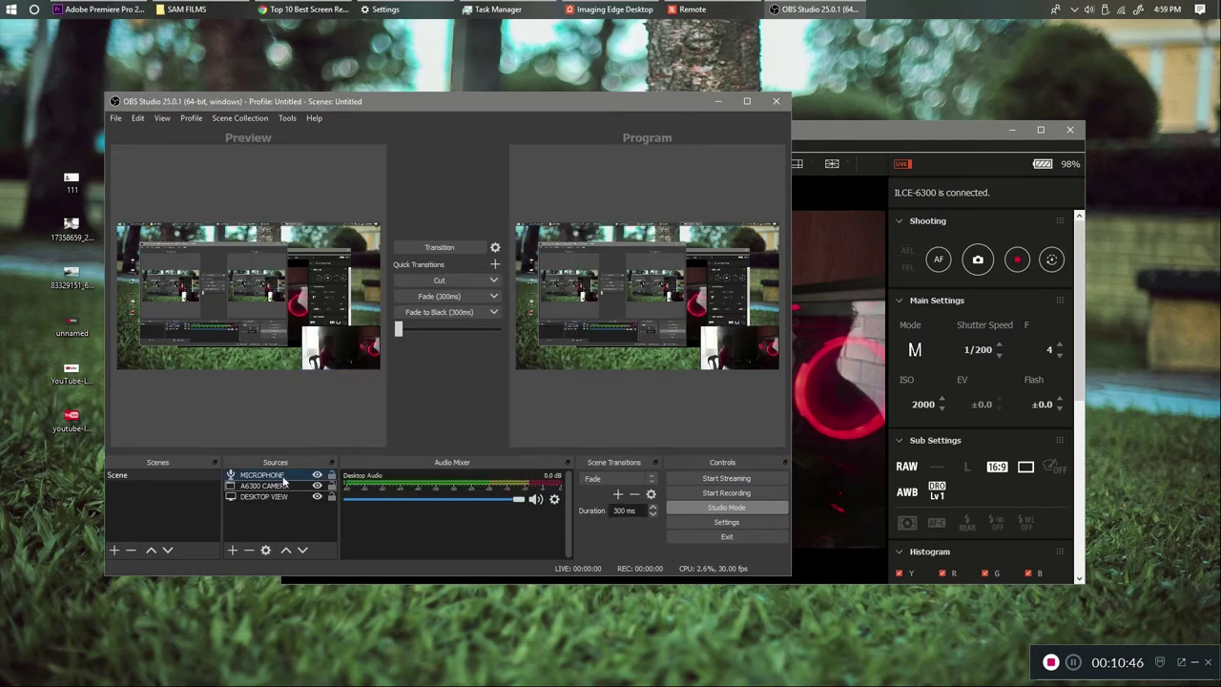
# Add an Audio Output Capture source named MUSIC BOX that uses the Speakers (Realtek High Definition Audio) device
pyautogui.click(234, 550)
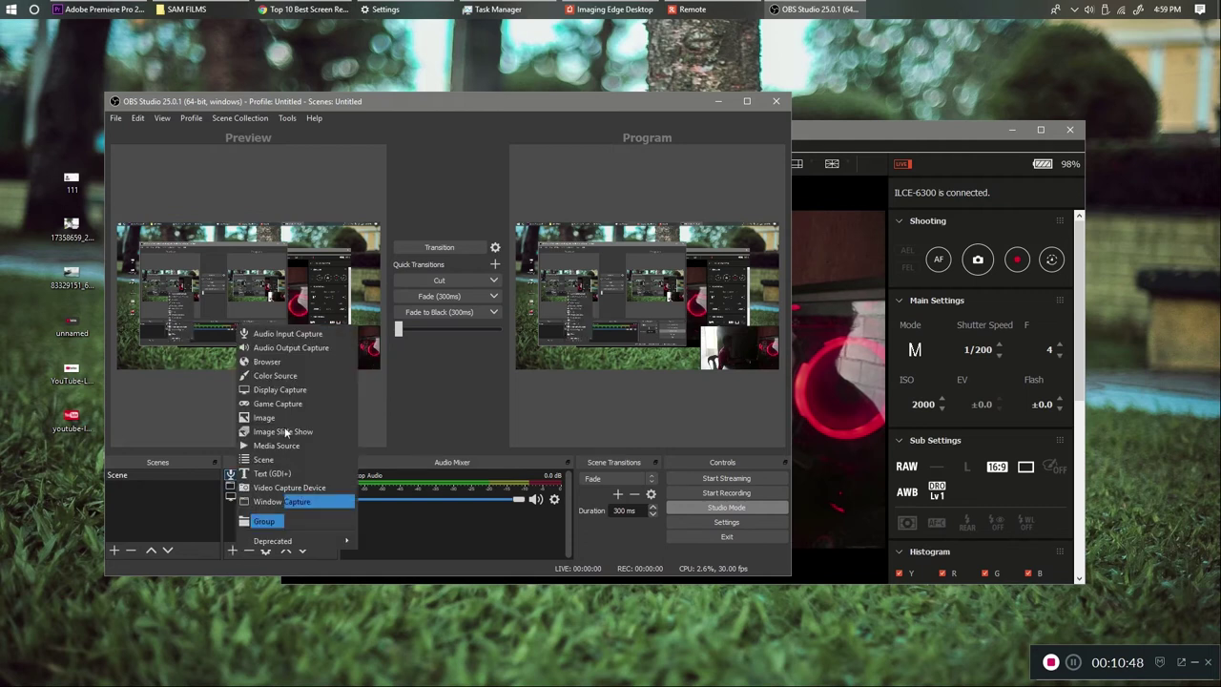
pyautogui.click(298, 351)
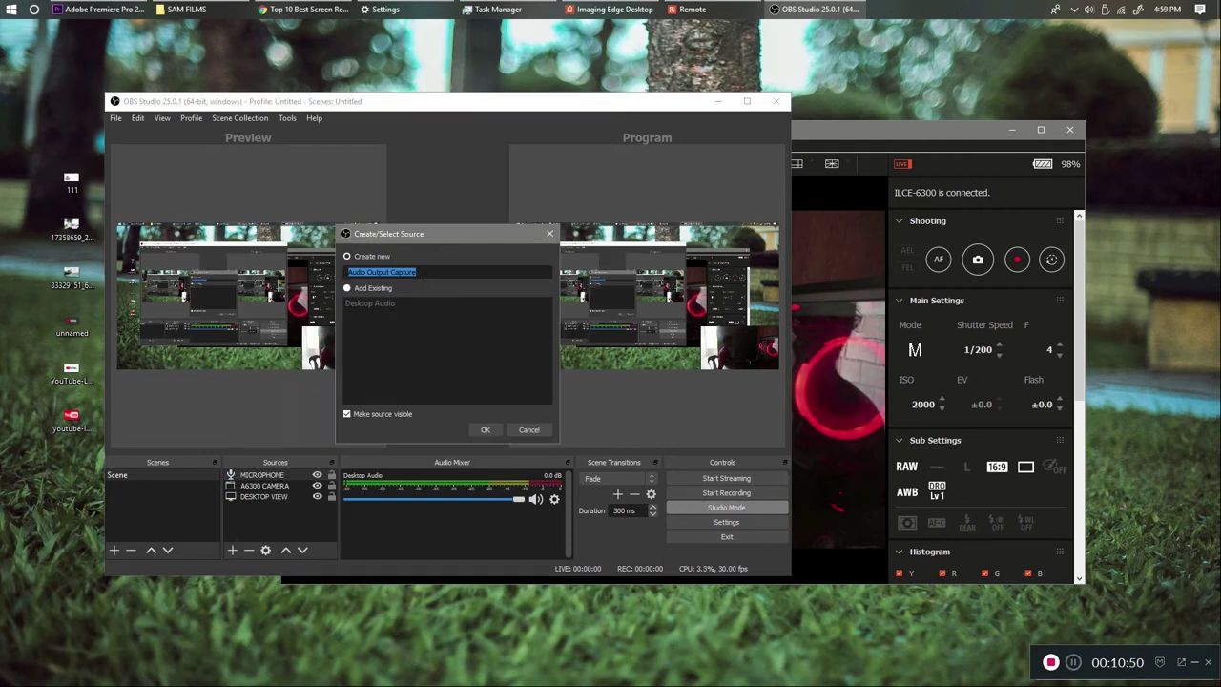
pyautogui.write('MUSIC BOX')
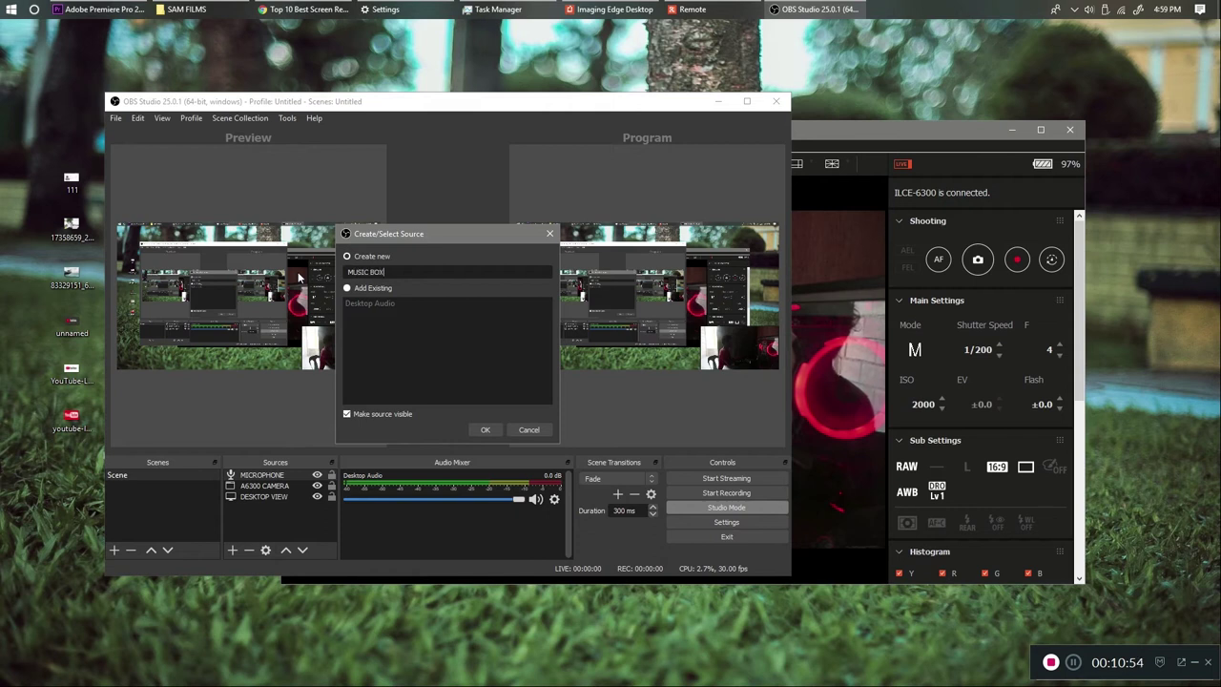
pyautogui.click(485, 429)
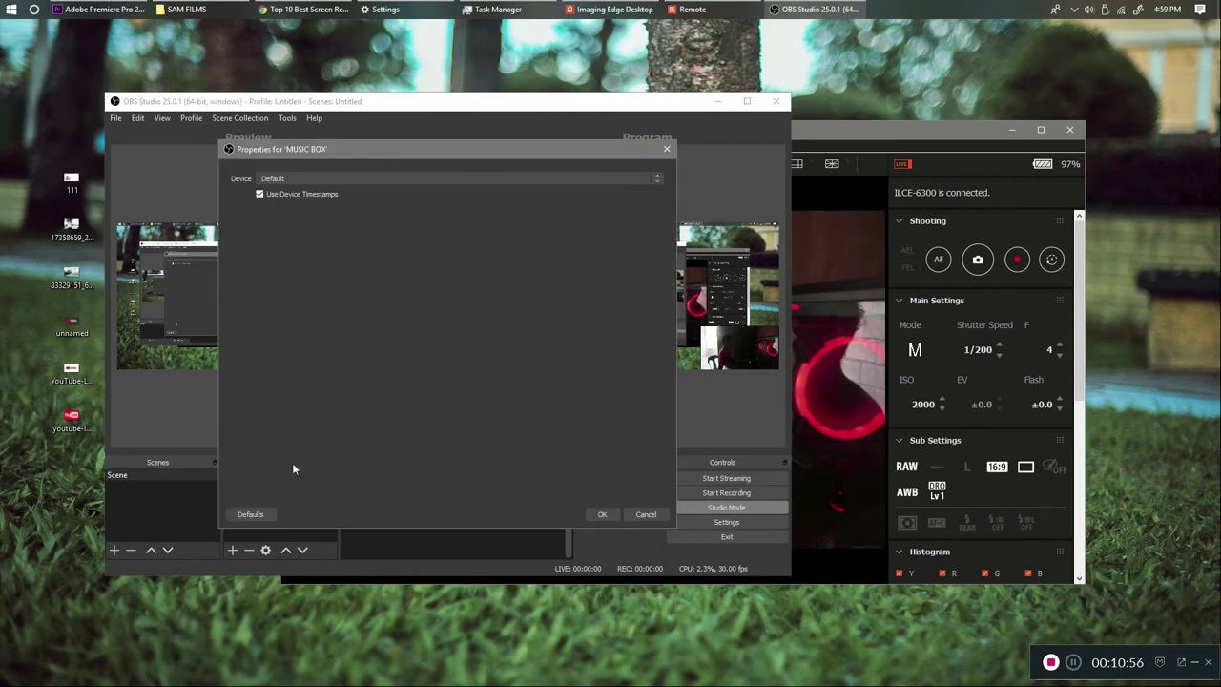
pyautogui.click(321, 180)
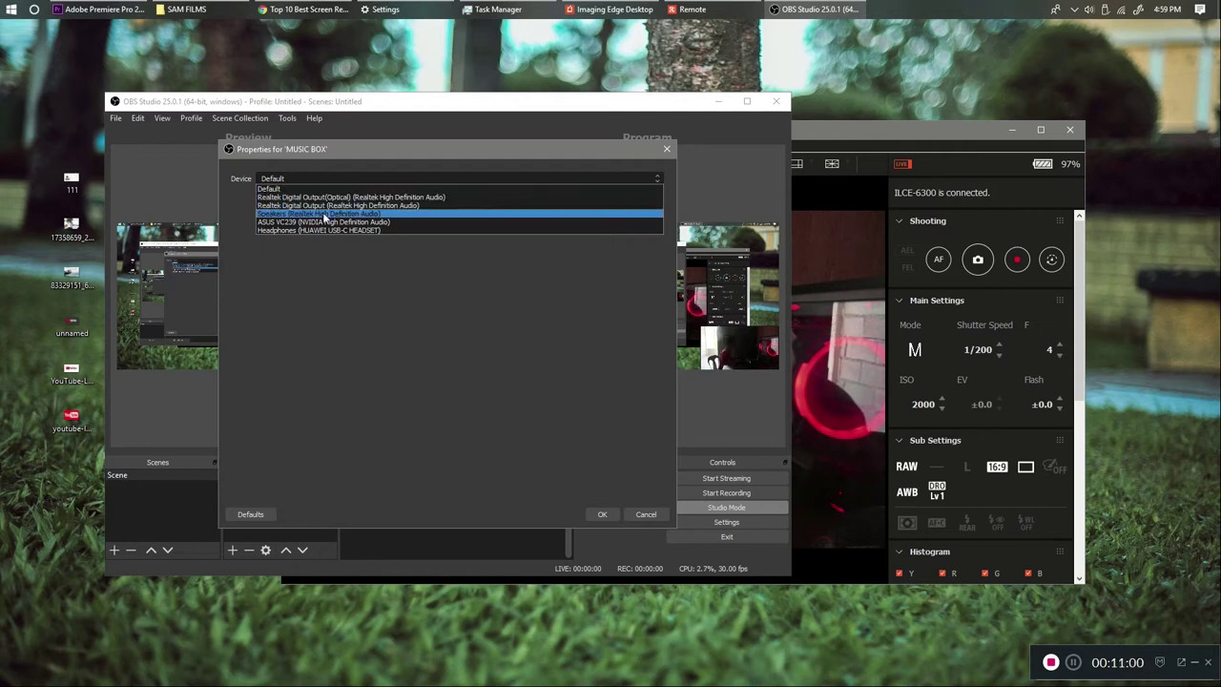
pyautogui.click(324, 218)
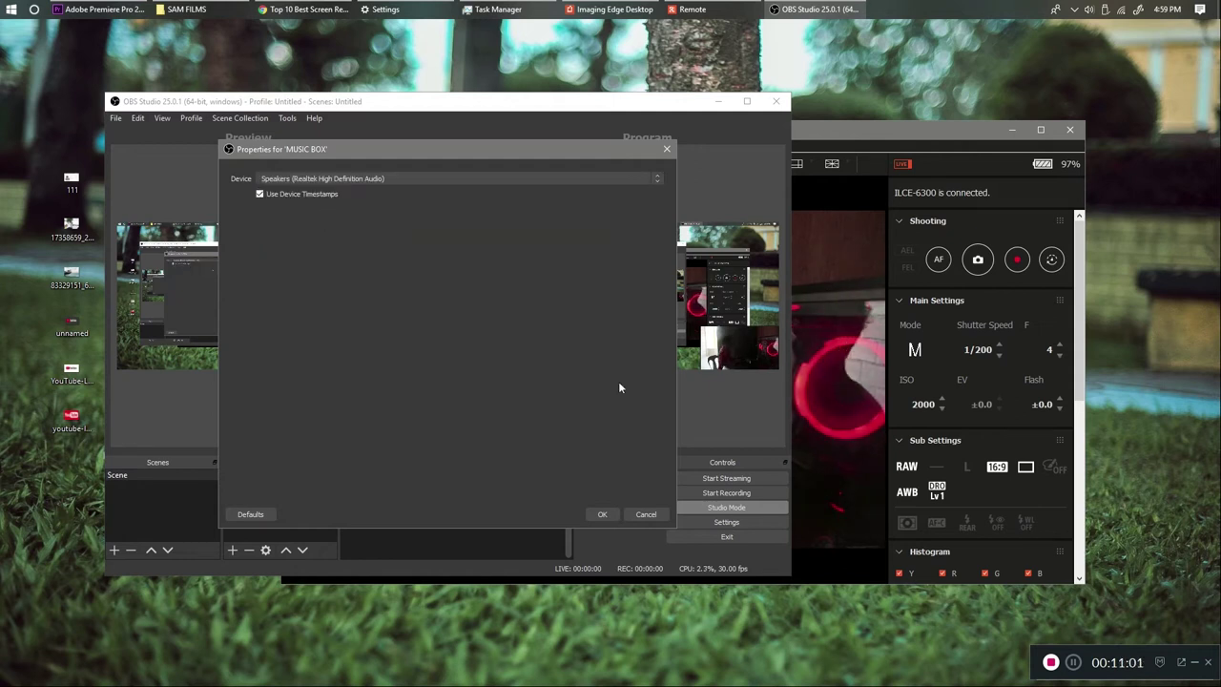
pyautogui.click(601, 514)
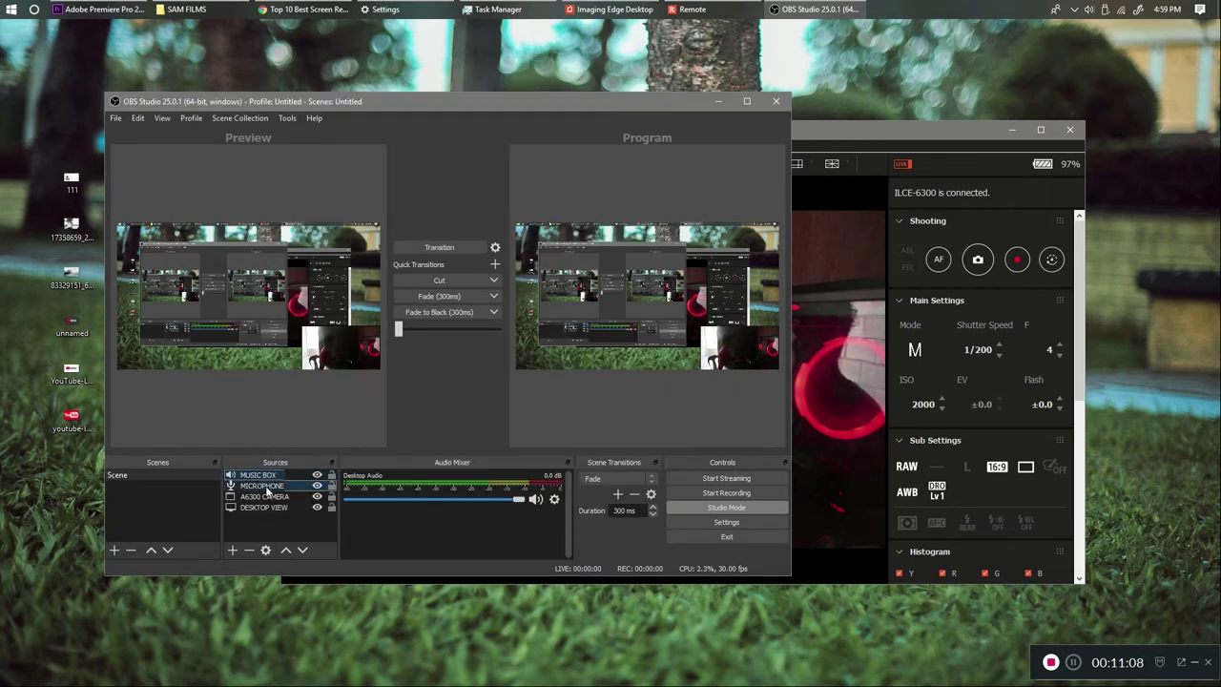
# Delete the MUSIC BOX source from the scene
pyautogui.press('Delete')
pyautogui.press('Return')
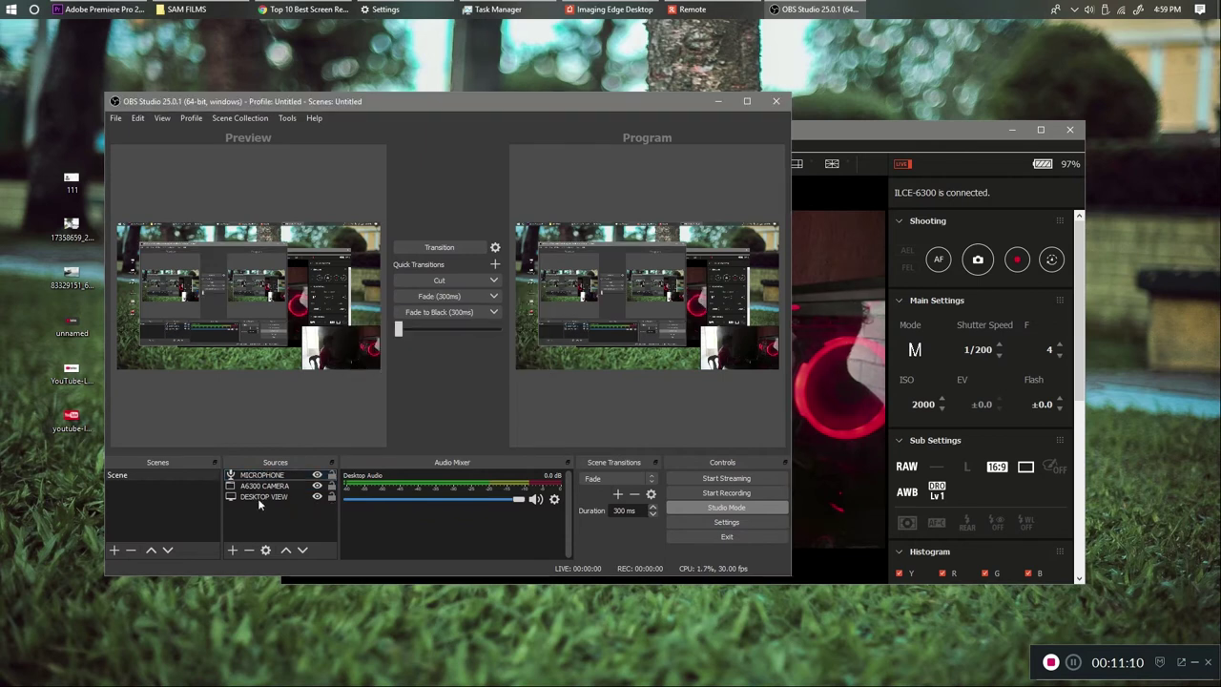
# Create the MUSIC BOX Audio Output Capture source again, with Speakers (Realtek High Definition Audio) as its device
pyautogui.click(231, 549)
pyautogui.click(267, 351)
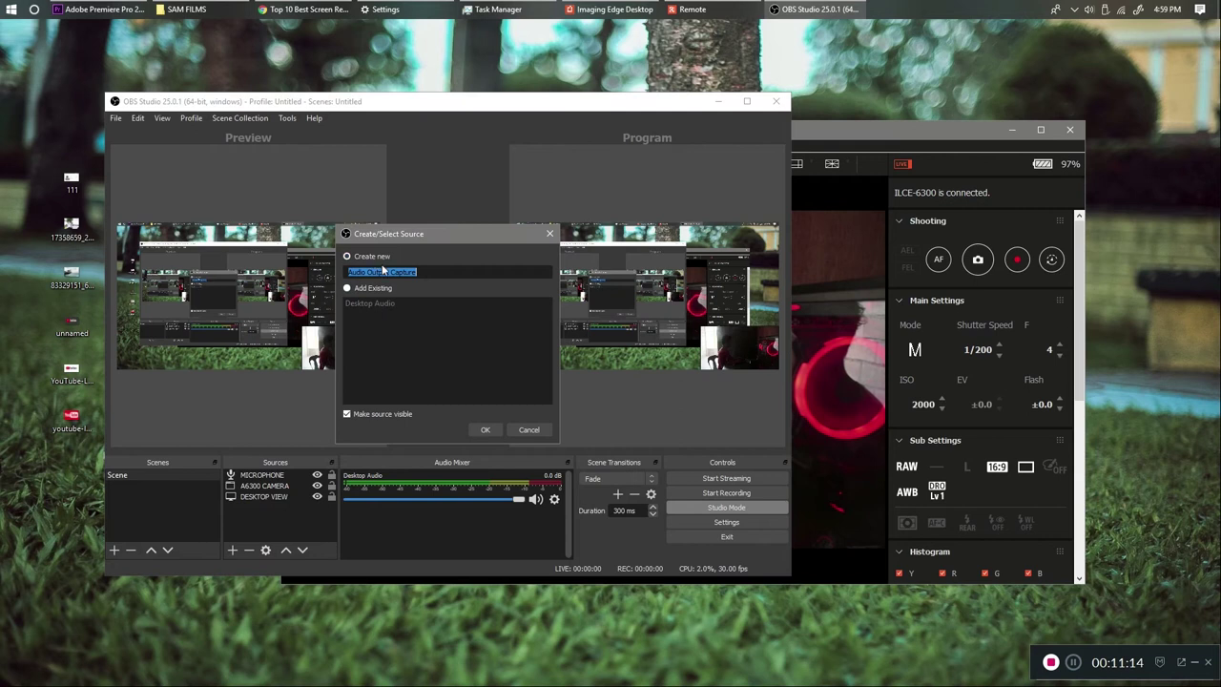
pyautogui.write('MUSIC BOX')
pyautogui.click(494, 426)
pyautogui.click(305, 178)
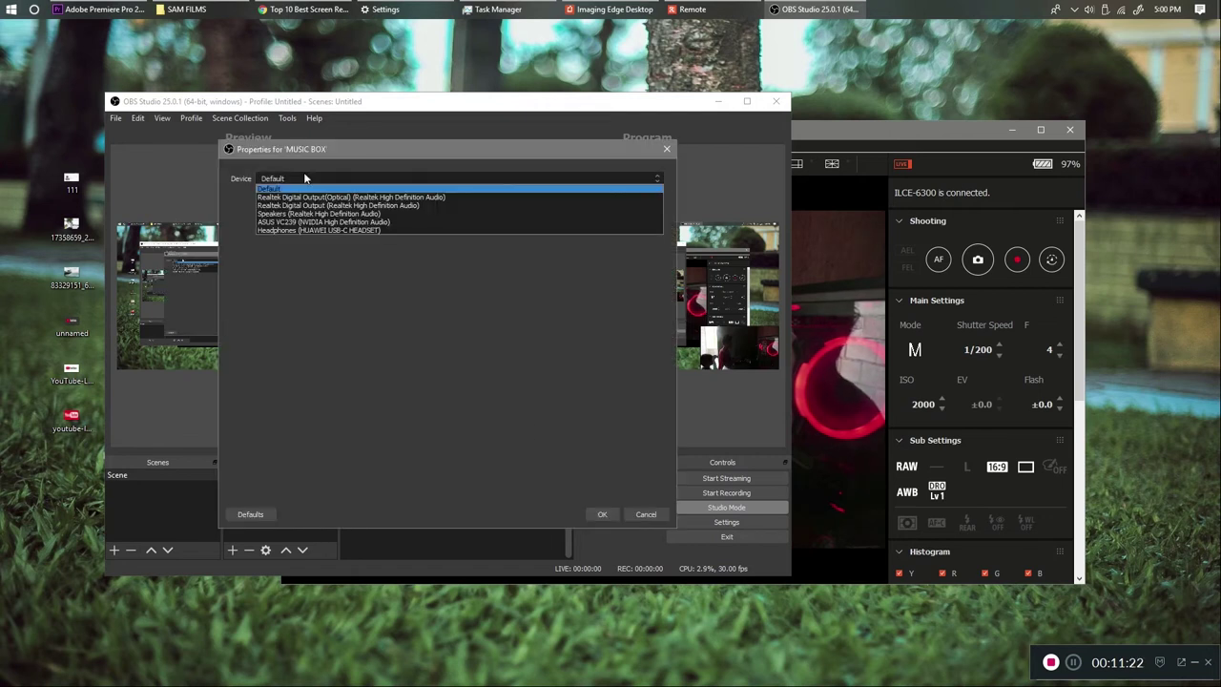
pyautogui.click(318, 214)
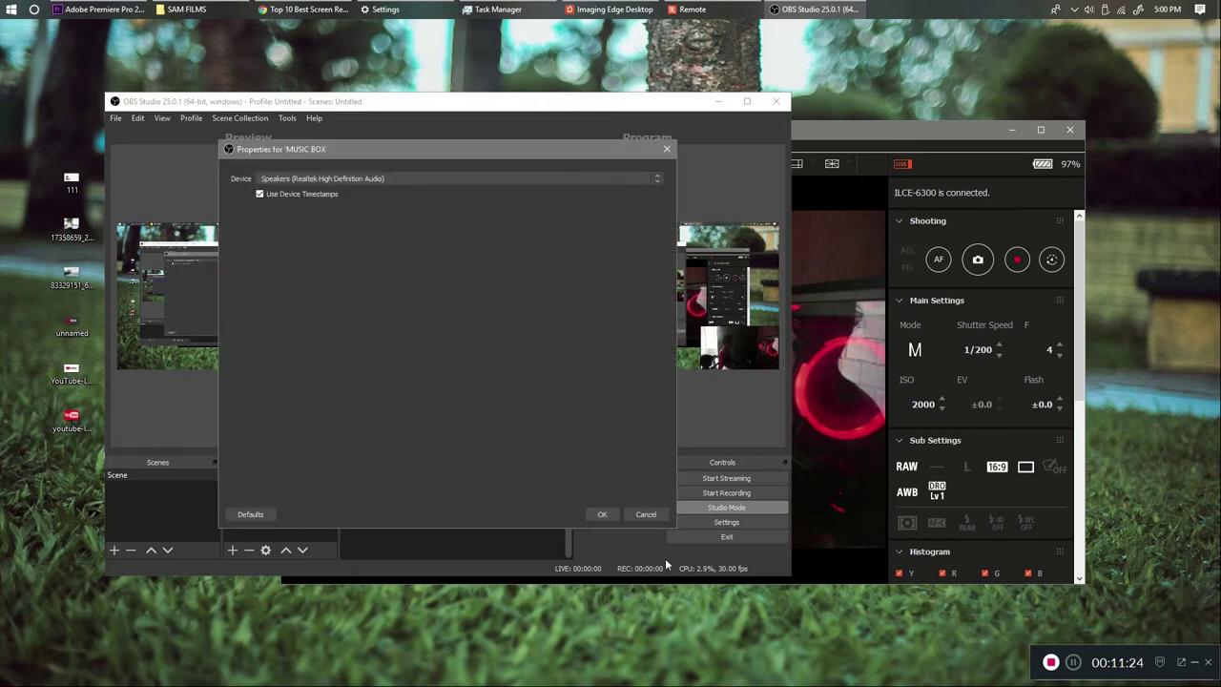
pyautogui.click(606, 518)
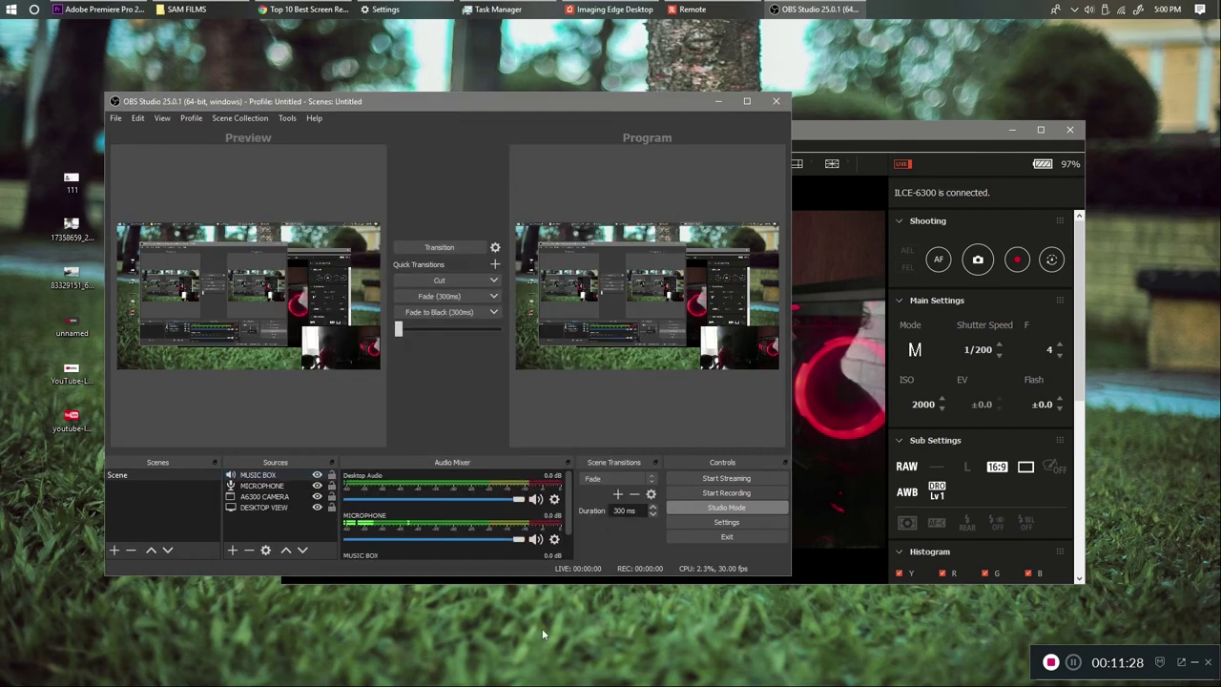
# Check the MICROPHONE and MUSIC BOX levels in the audio mixer and transition the preview to Program
pyautogui.scroll(-1, 570, 526)
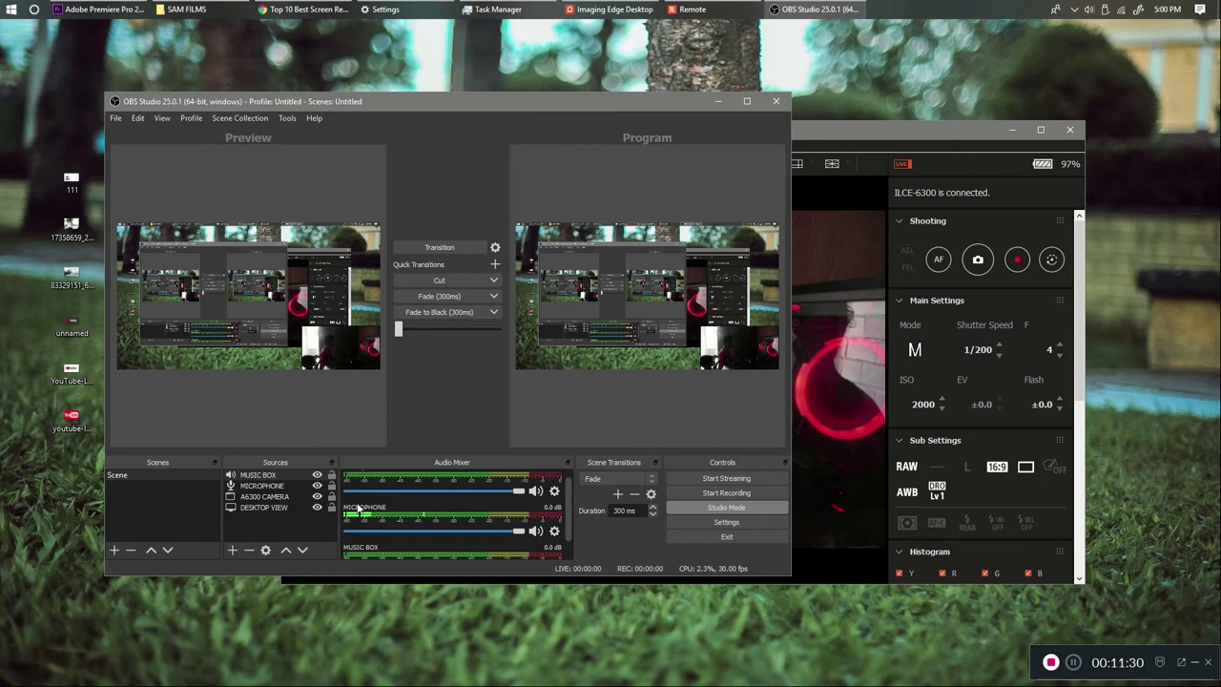
pyautogui.scroll(-1, 532, 537)
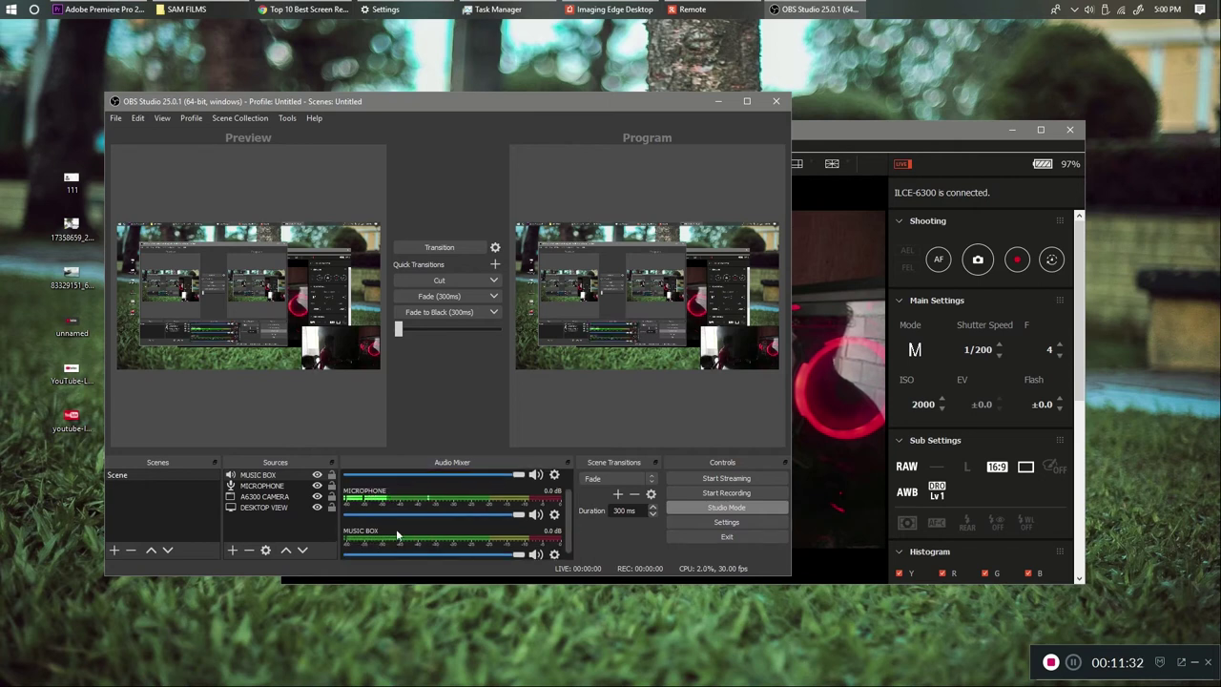
pyautogui.scroll(1, 563, 518)
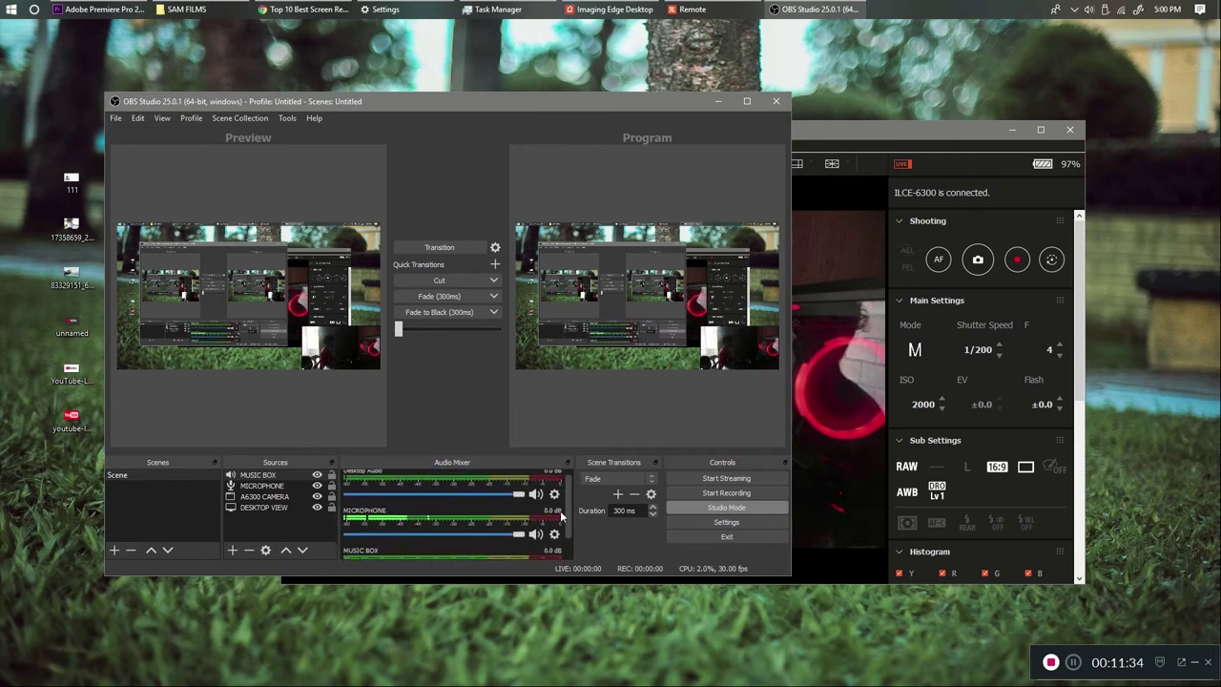
pyautogui.click(440, 253)
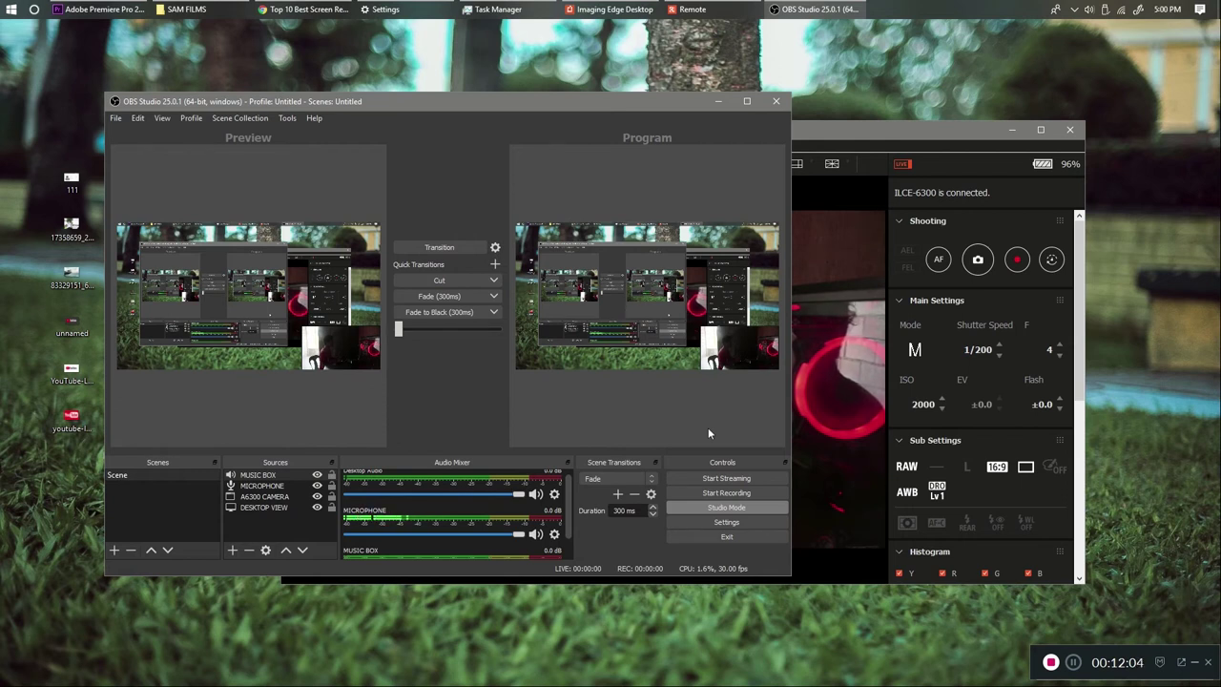
# Minimize the Remote window and move the OBS Studio window toward the middle of the desktop
pyautogui.click(1016, 135)
pyautogui.moveTo(662, 111); pyautogui.dragTo(769, 107)
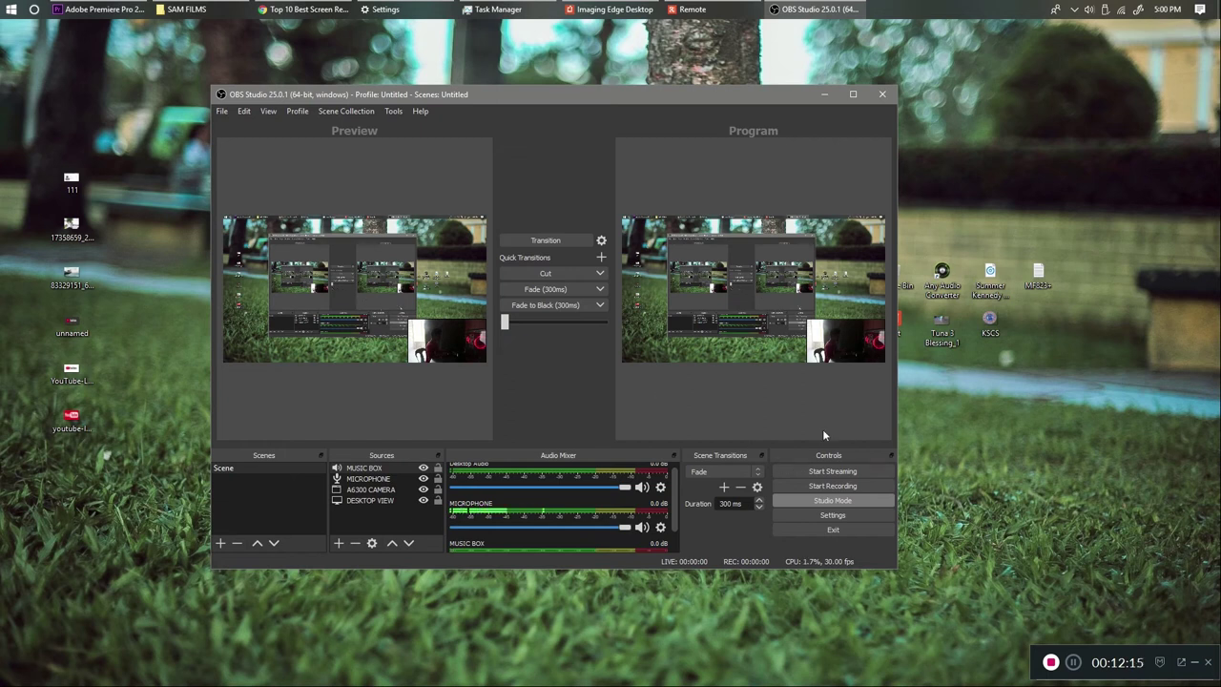
# Open the Stream settings and choose Facebook Live from the full list of streaming services
pyautogui.click(831, 515)
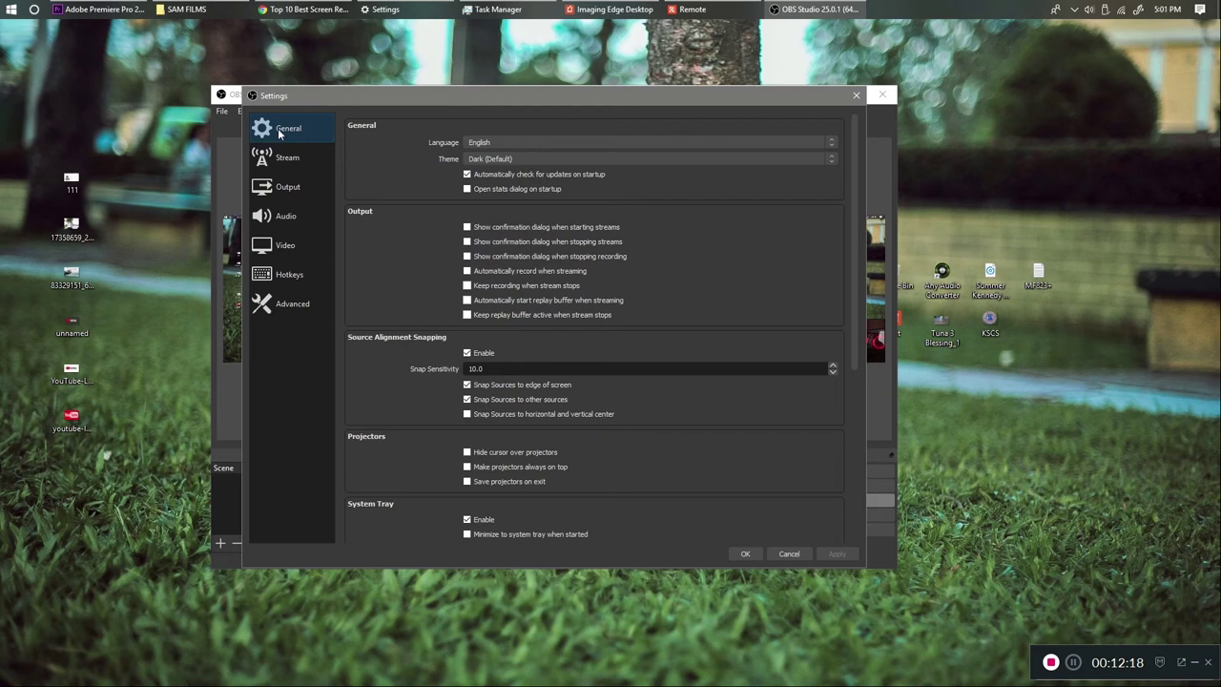
pyautogui.click(286, 162)
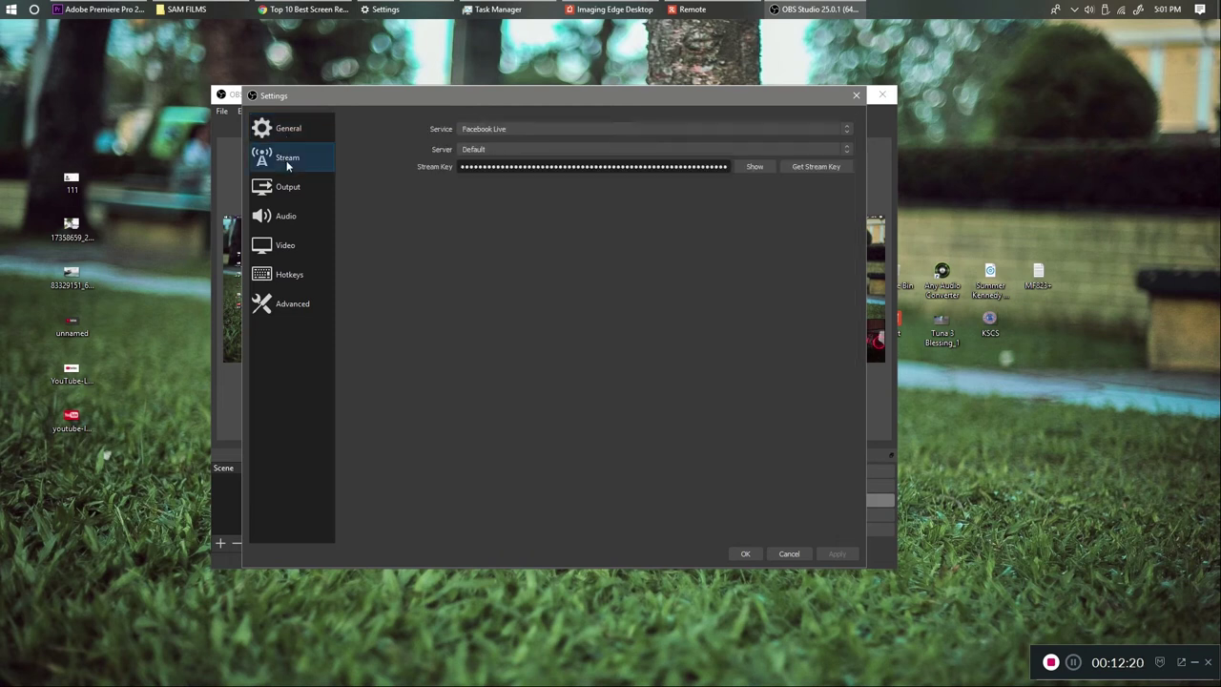
pyautogui.click(523, 130)
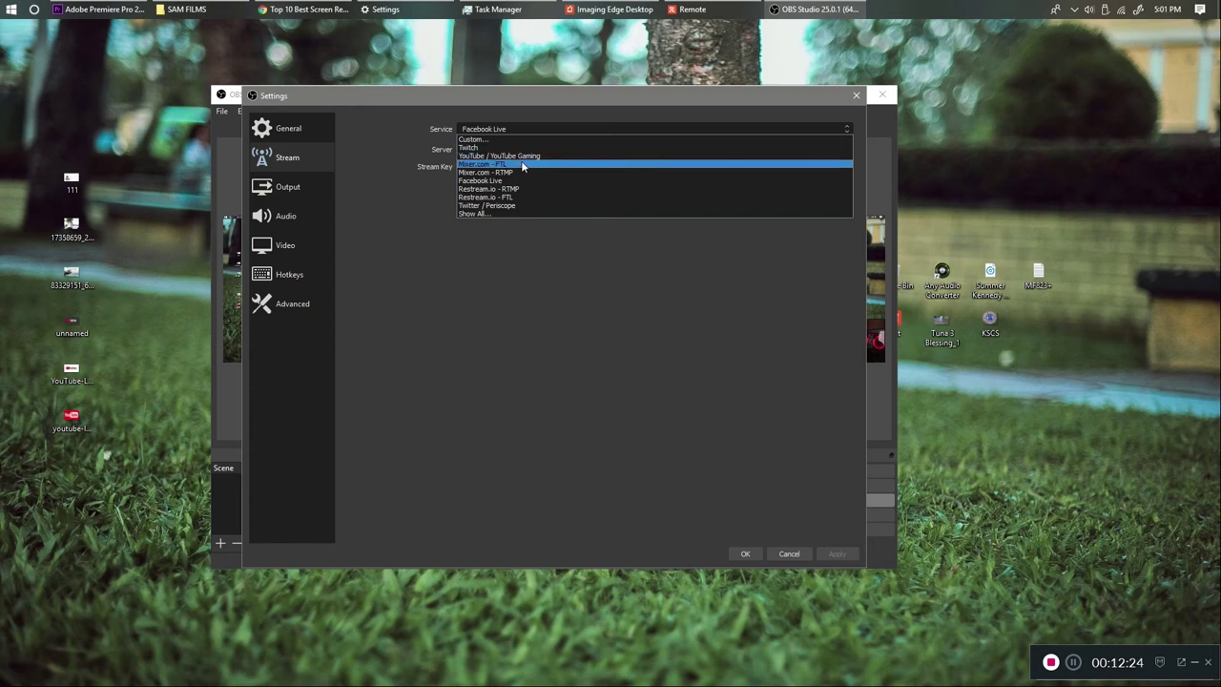
pyautogui.click(509, 214)
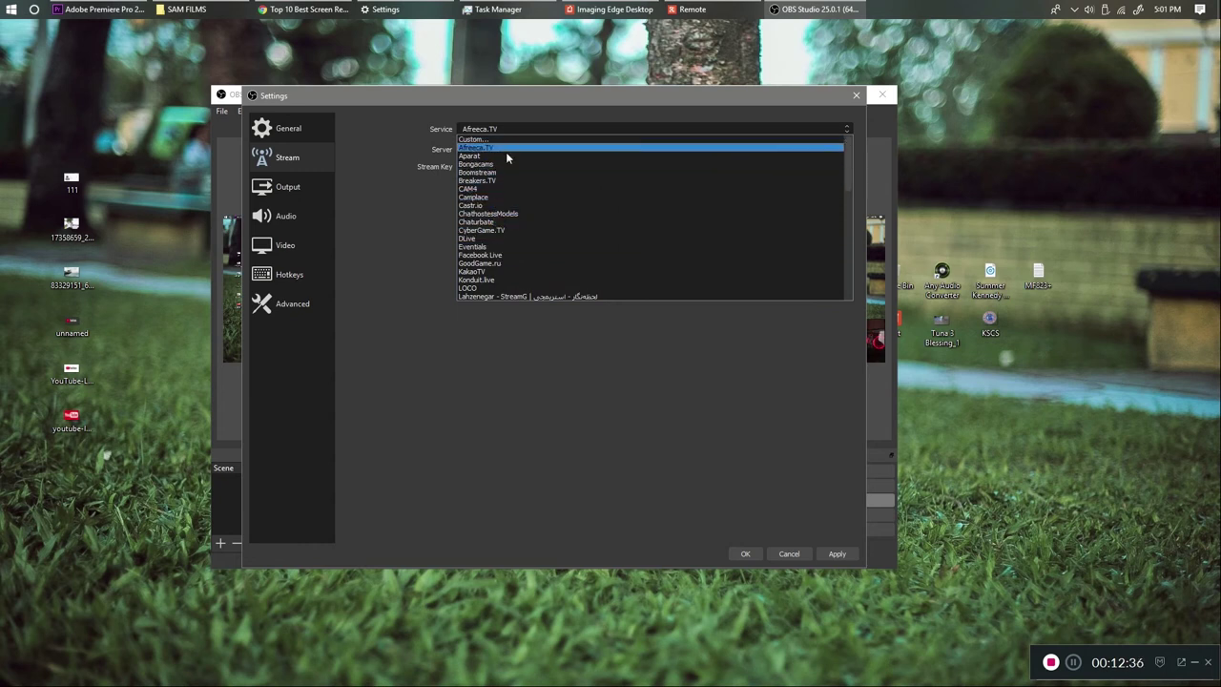
pyautogui.click(497, 255)
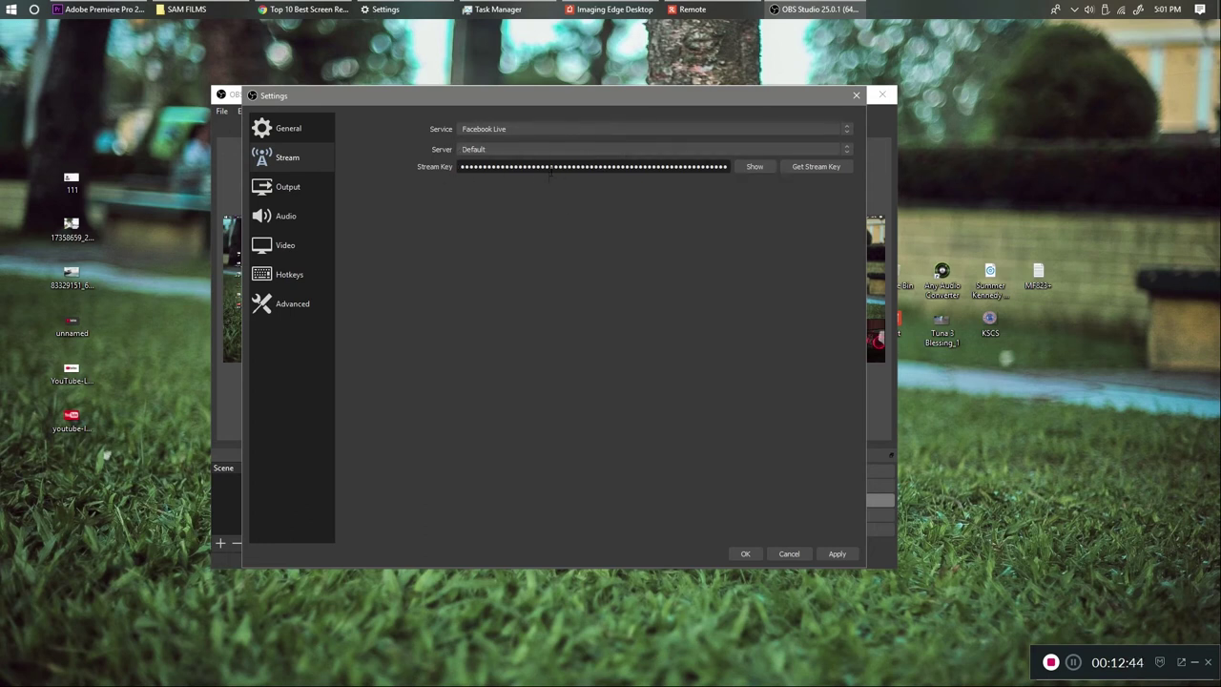
# Reveal the Facebook Live stream key and select the whole key text
pyautogui.click(767, 166)
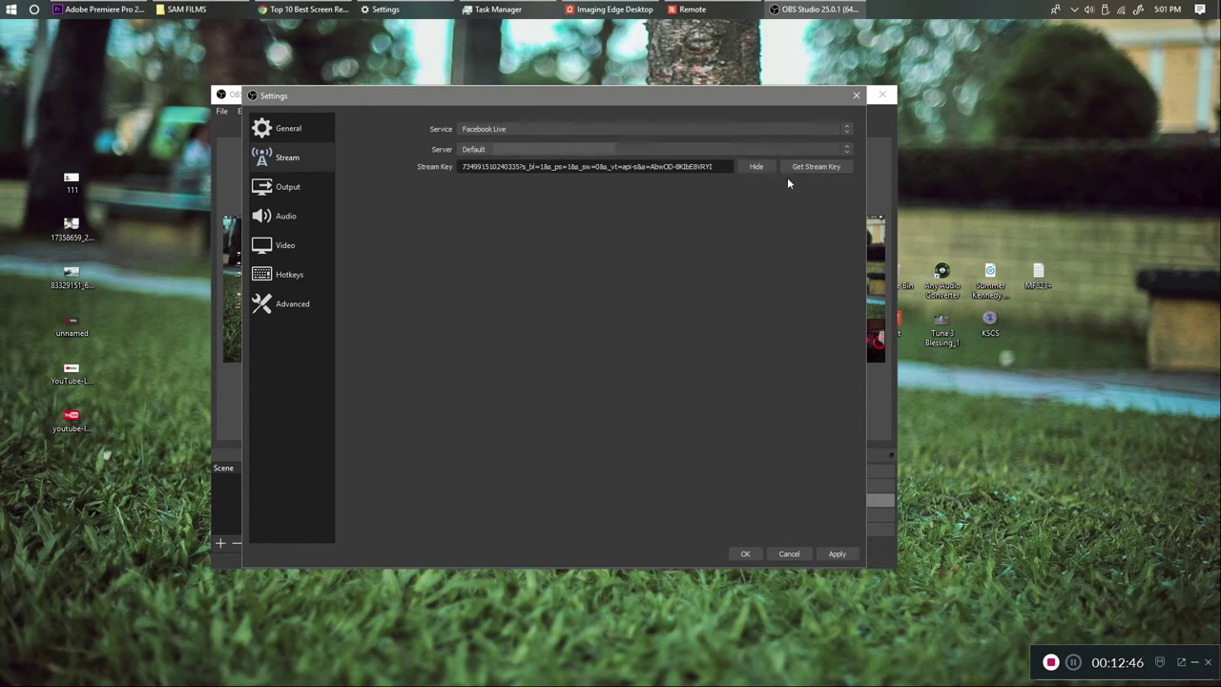
pyautogui.moveTo(713, 166); pyautogui.dragTo(402, 166)
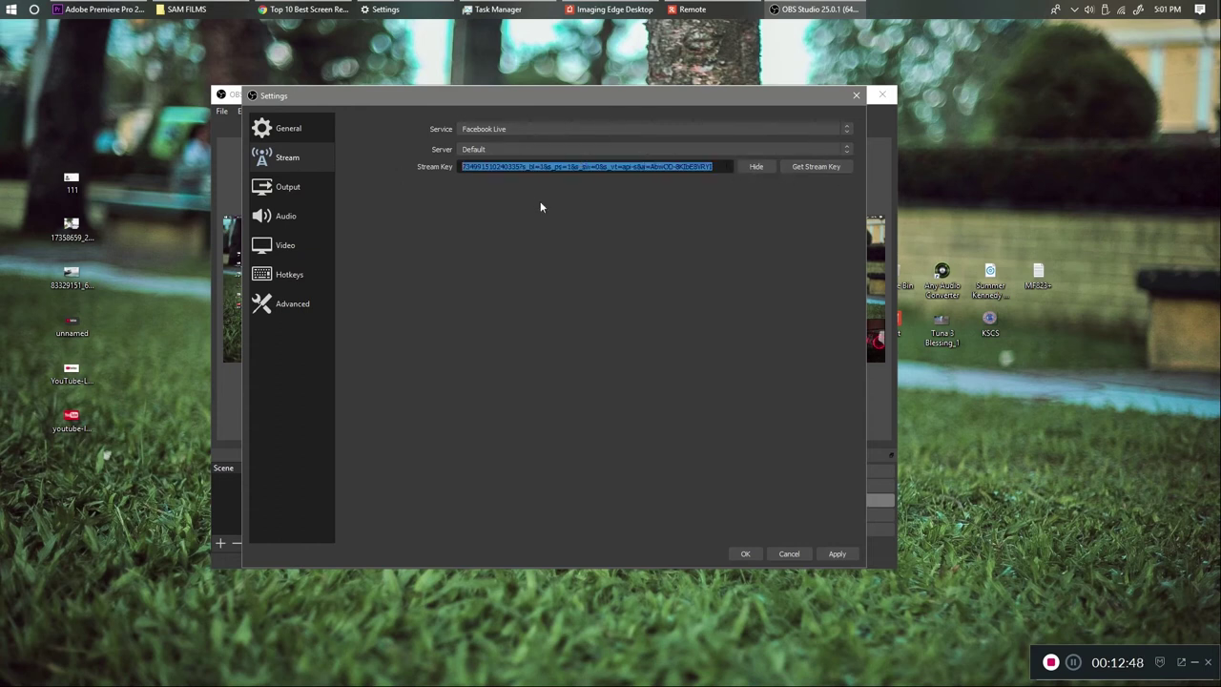
# Switch to Chrome's Facebook group tab and go to the Facebook home feed
pyautogui.click(305, 9)
pyautogui.click(232, 30)
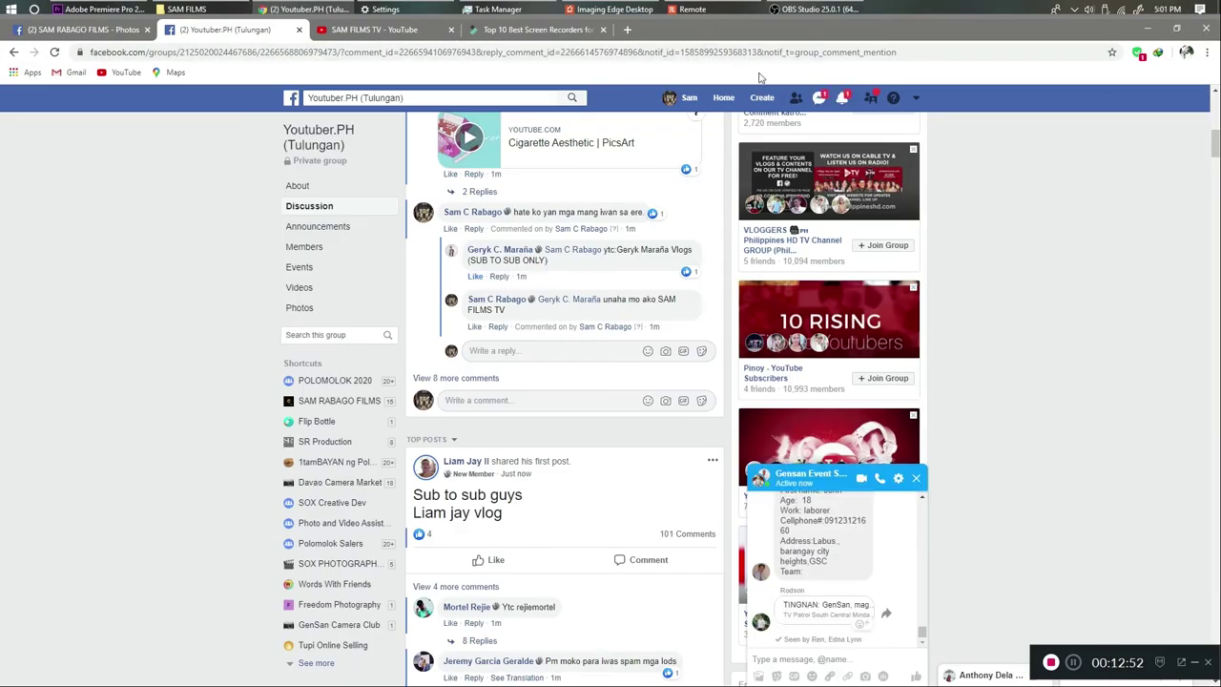
pyautogui.scroll(10, 355, 222)
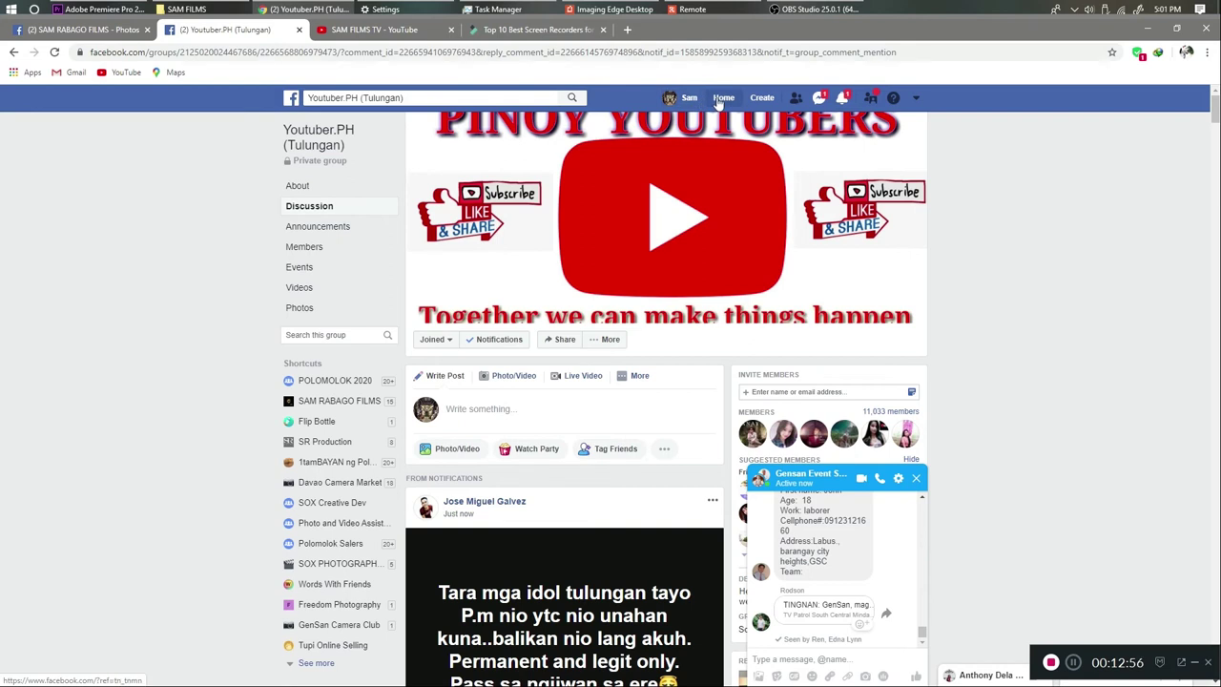
pyautogui.scroll(-3, 720, 103)
pyautogui.click(722, 99)
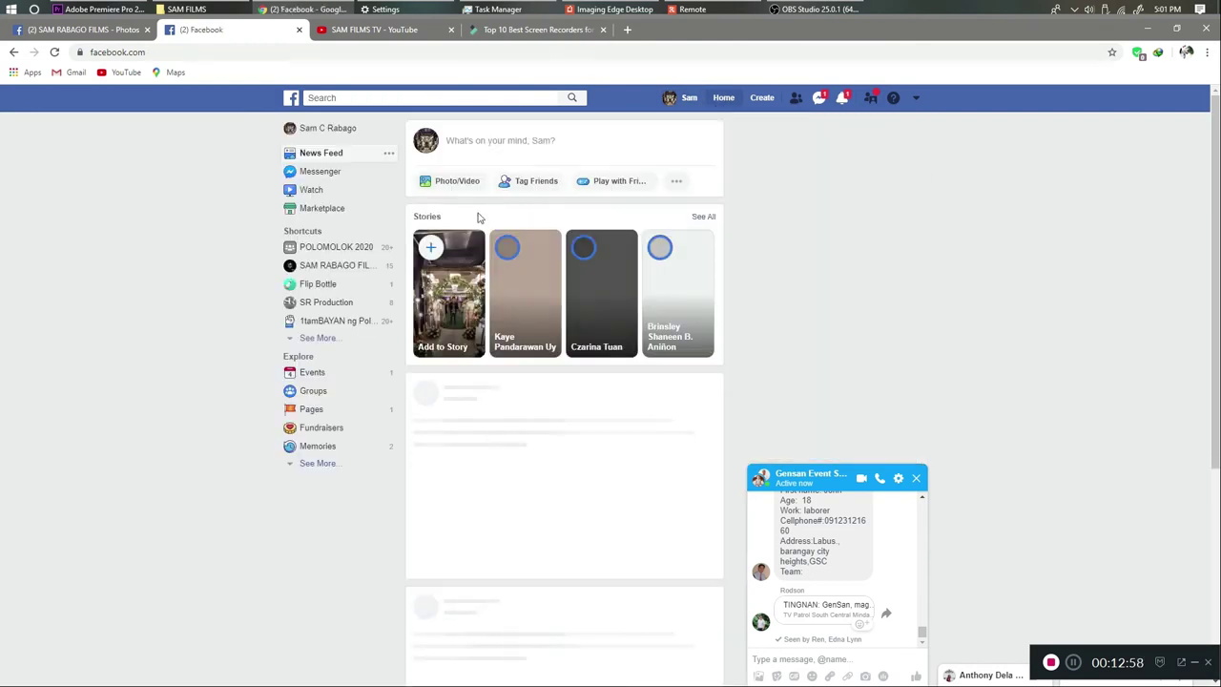
# Expand the new post composer's options to examine the Live Video choice, and close the composer
pyautogui.click(519, 143)
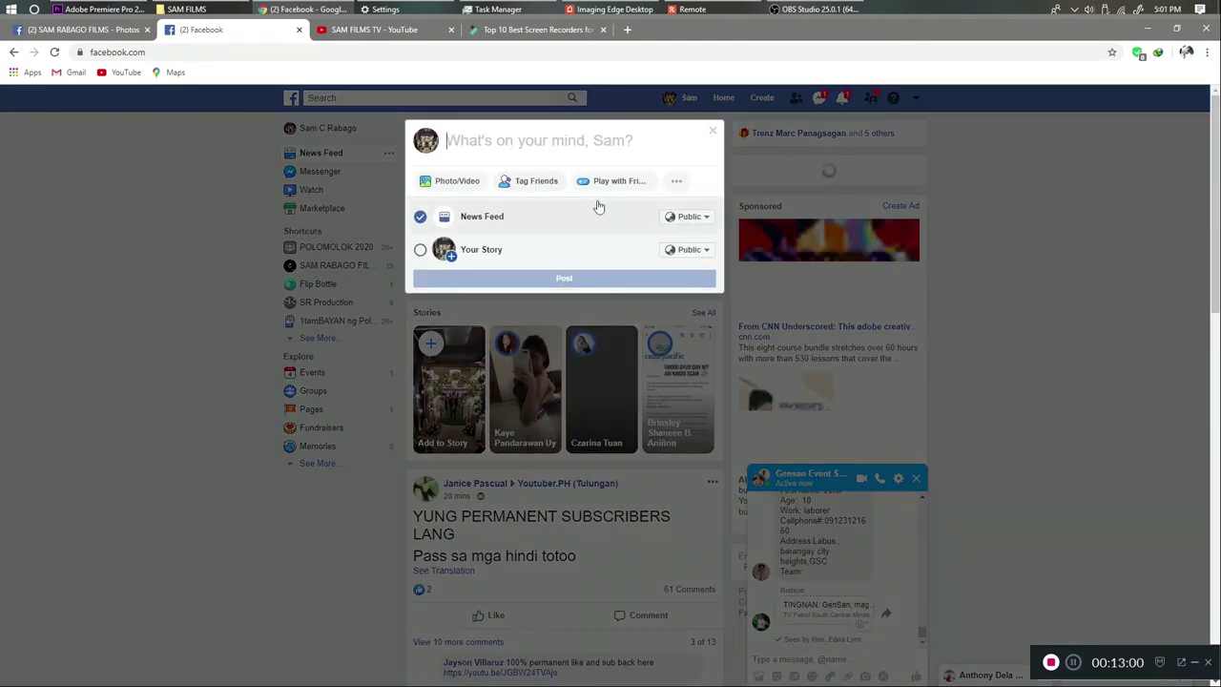
pyautogui.click(676, 180)
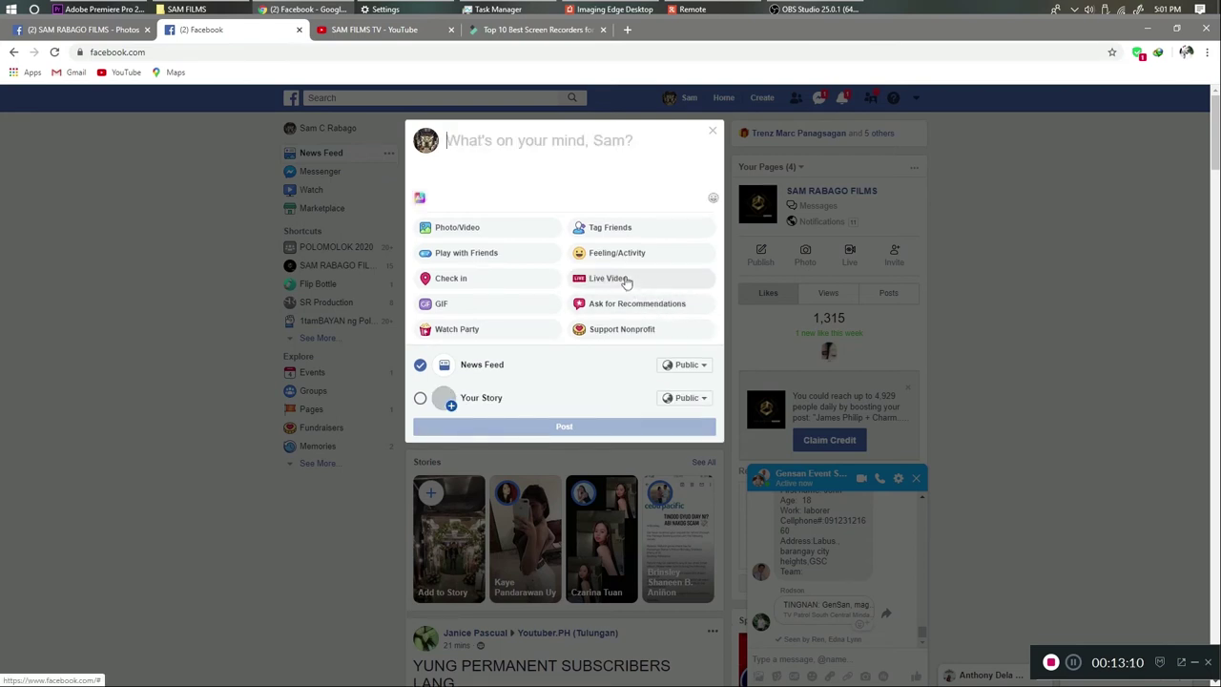
pyautogui.click(713, 131)
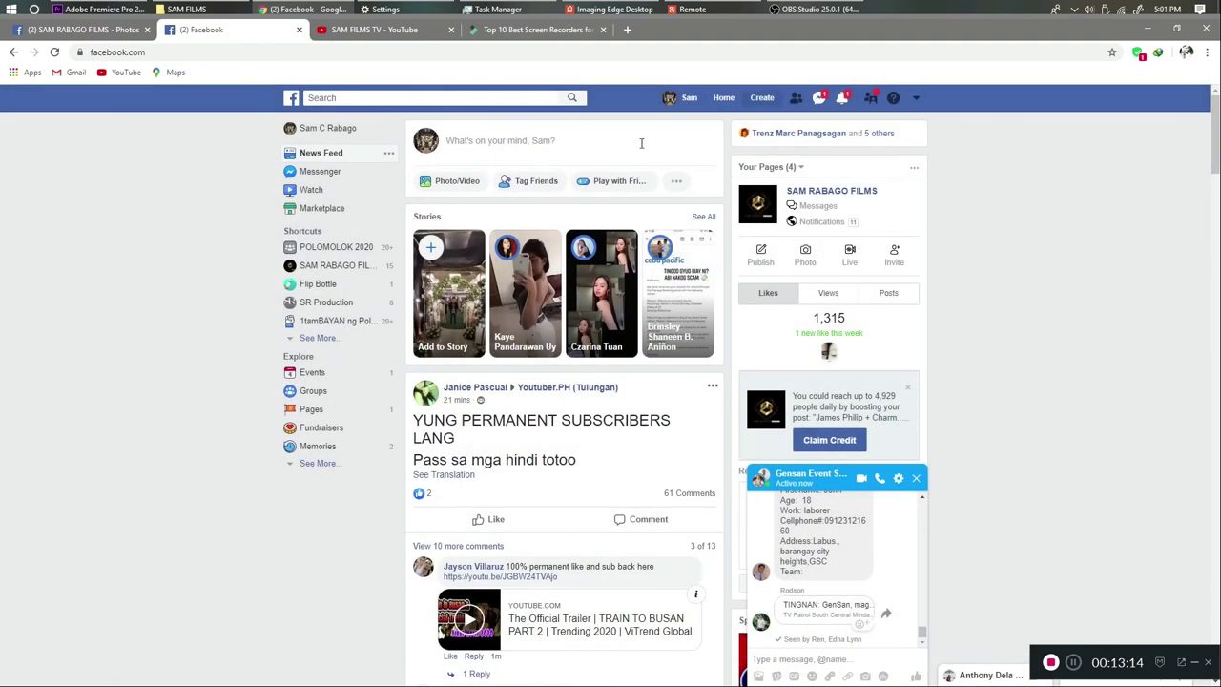